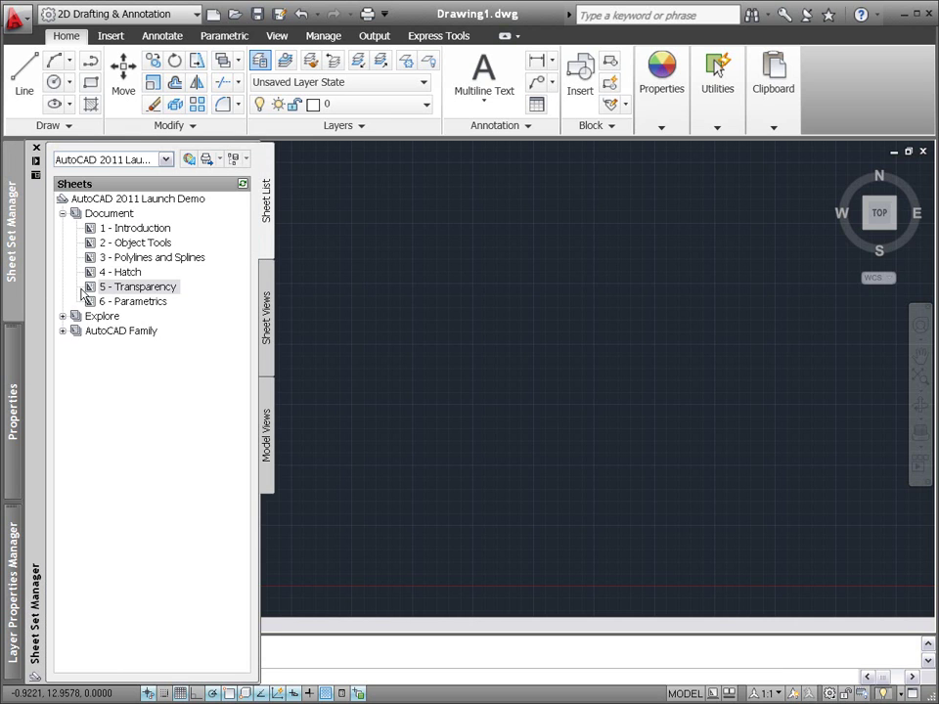
Open the sheet 6 - Parametrics drawing and display the Parametric constraint tools.
double_click(129, 302)
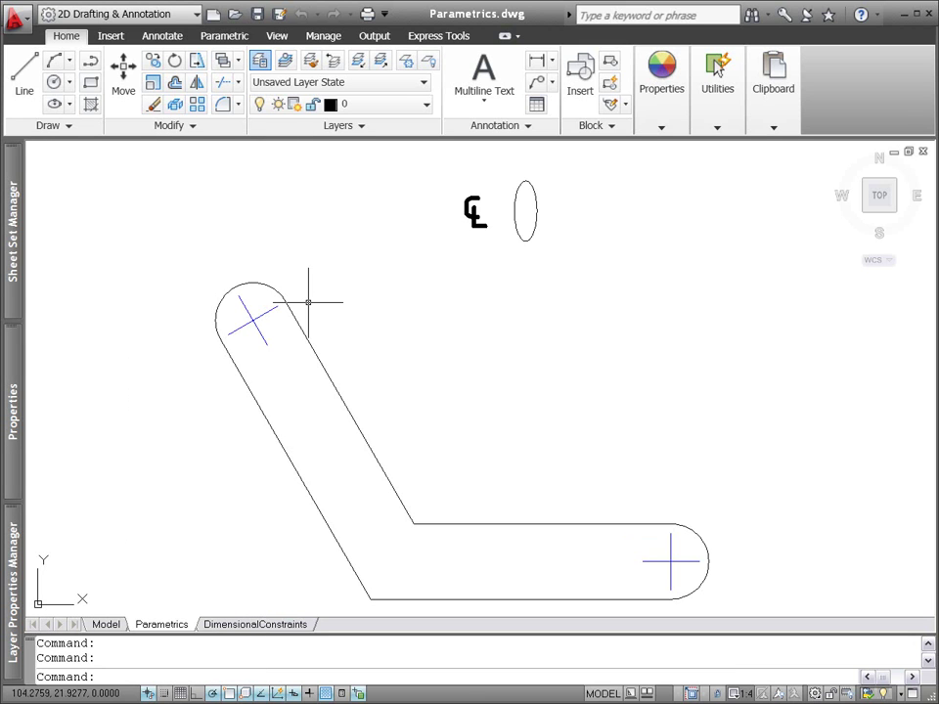
left_click(227, 37)
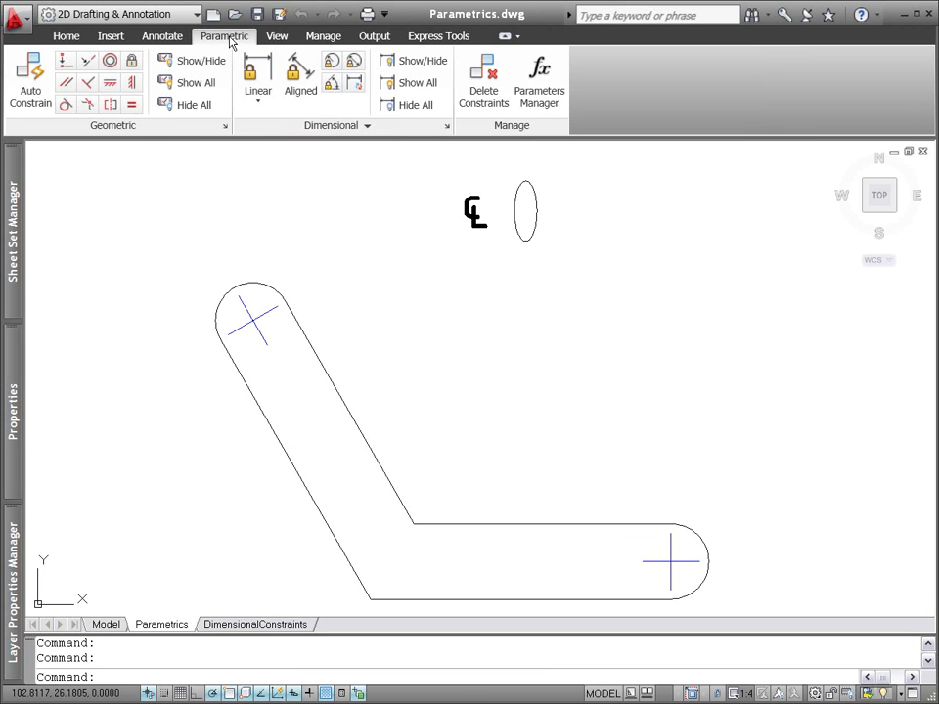
Auto-constrain all five link objects after checking the settings, applying 22 constraints.
left_click(31, 80)
right_click(96, 186)
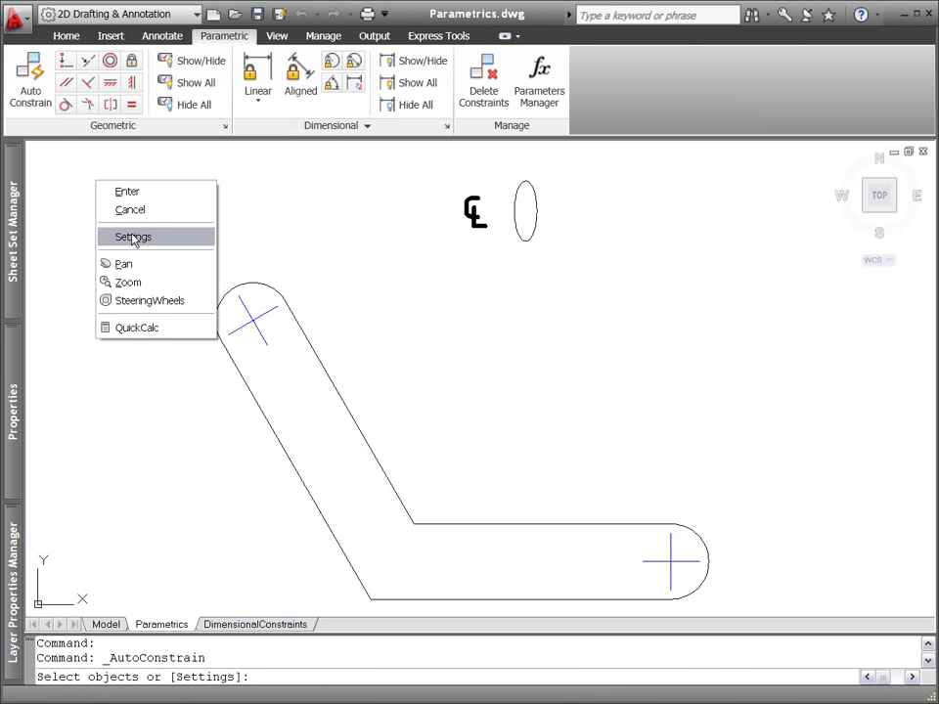
left_click(132, 236)
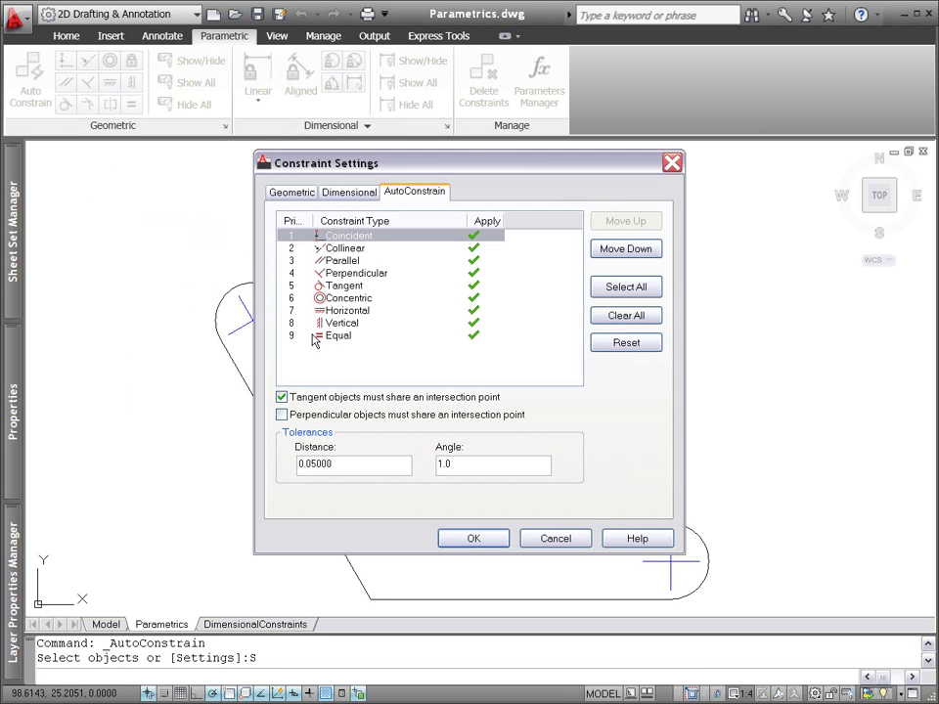
left_click(473, 535)
left_click(196, 274)
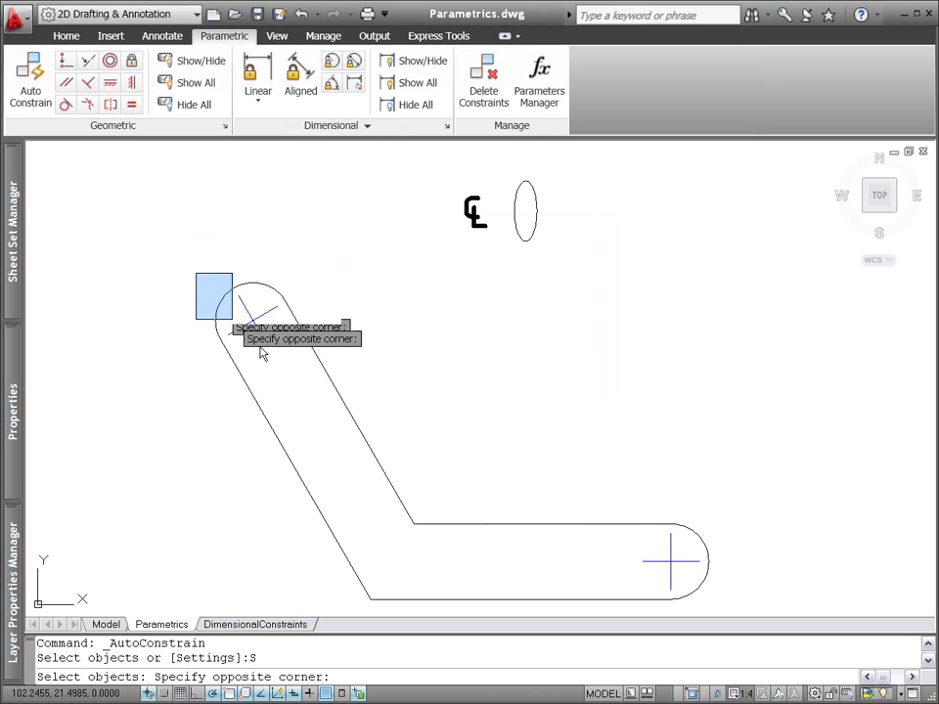
left_click(731, 608)
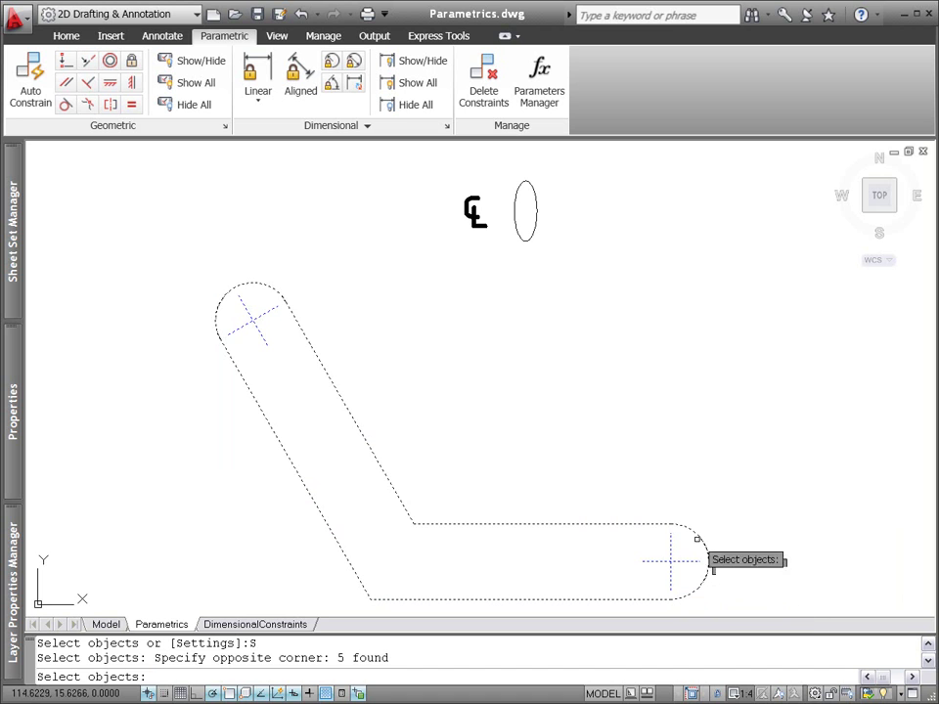
key("Return")
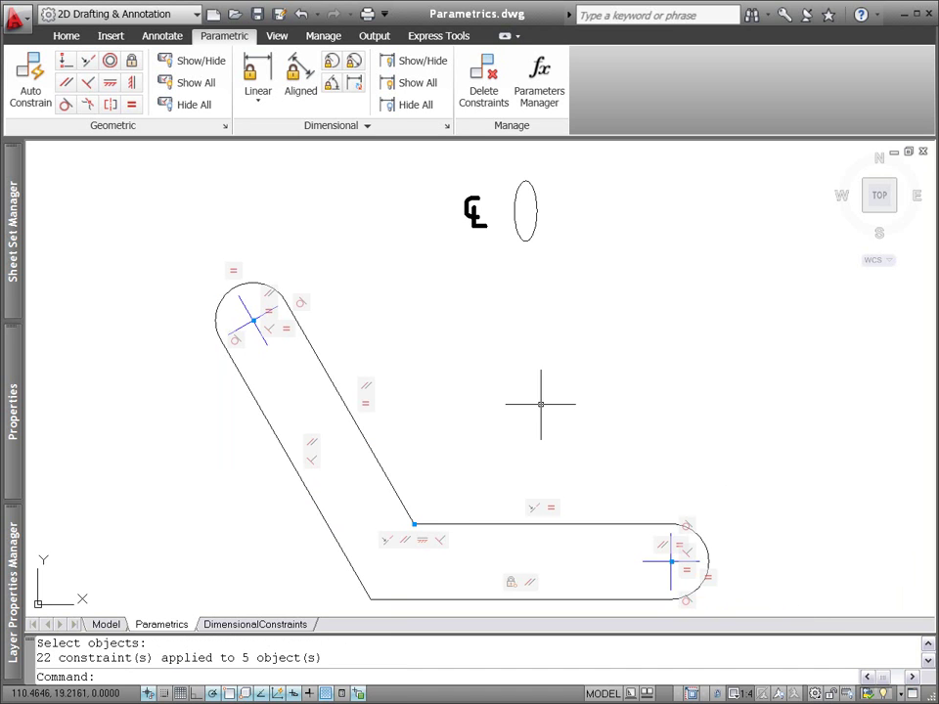
Stretch the link's top edge up 1 unit and turn off Infer Constraints.
key("Escape")
left_click(511, 526)
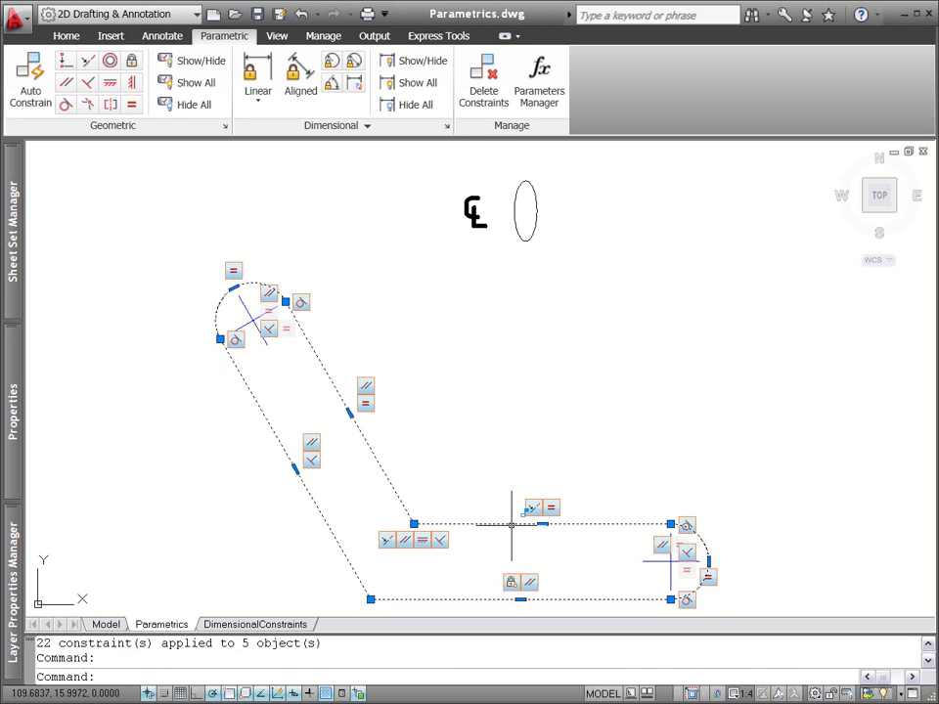
left_click(542, 524)
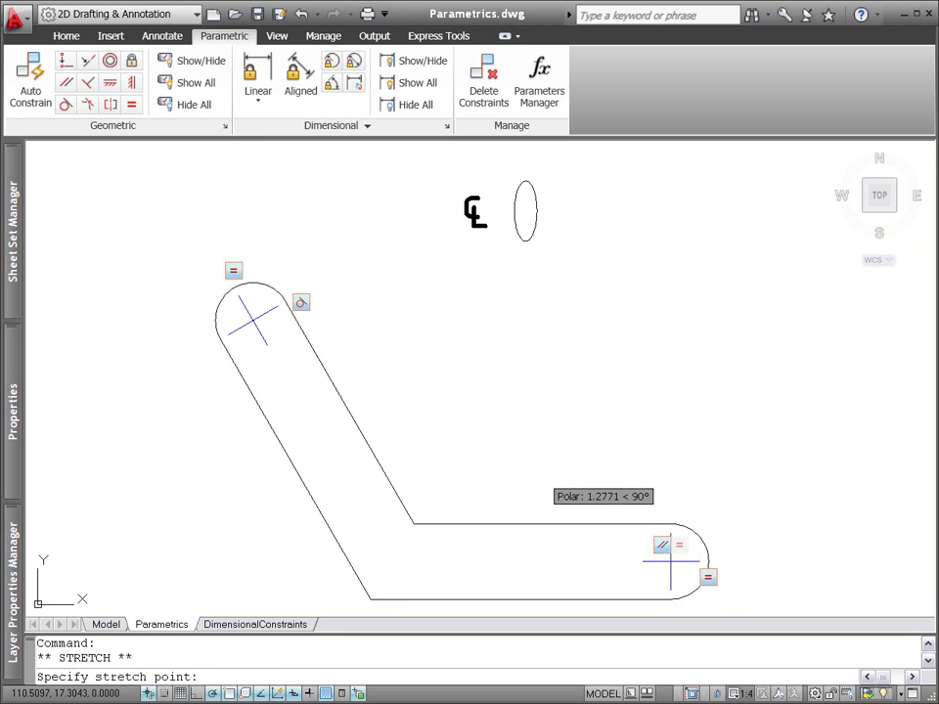
type("1")
key("Return")
key("Escape")
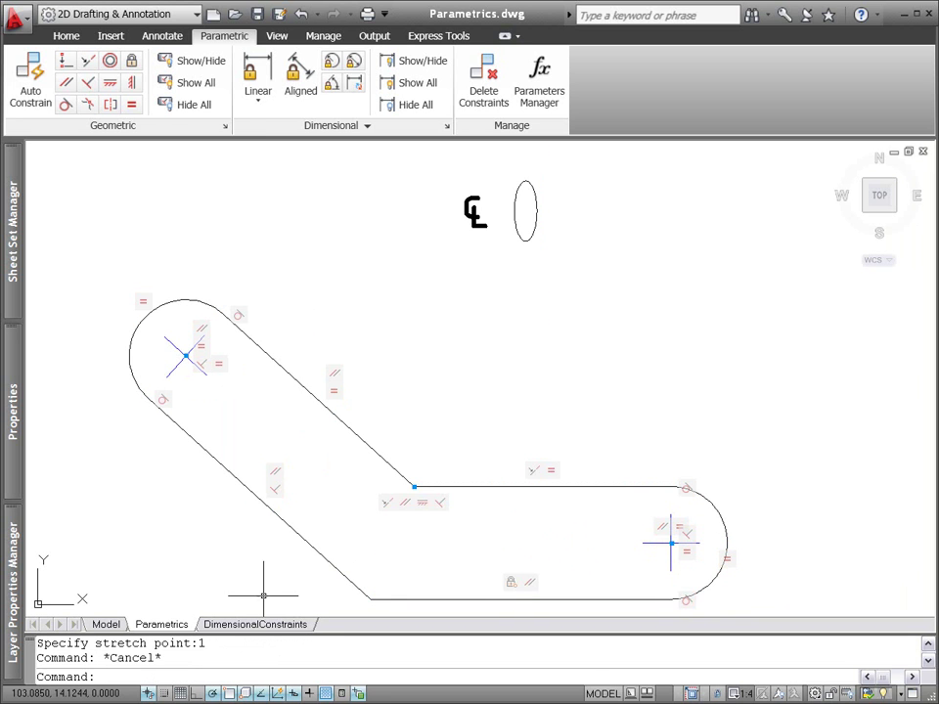
left_click(147, 692)
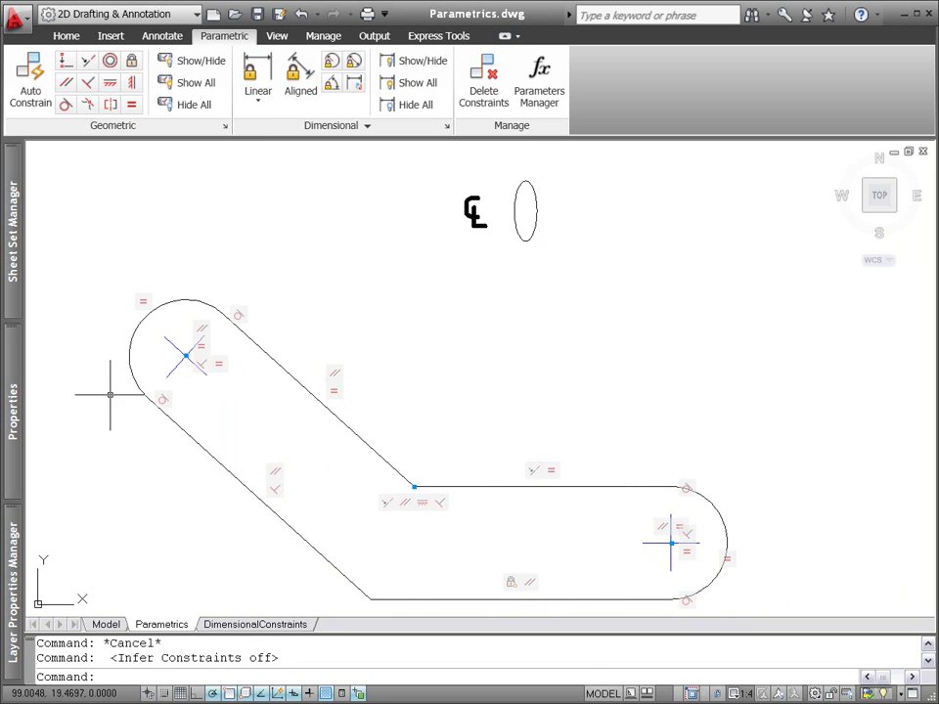
Draw a rectangle above the link.
left_click(69, 36)
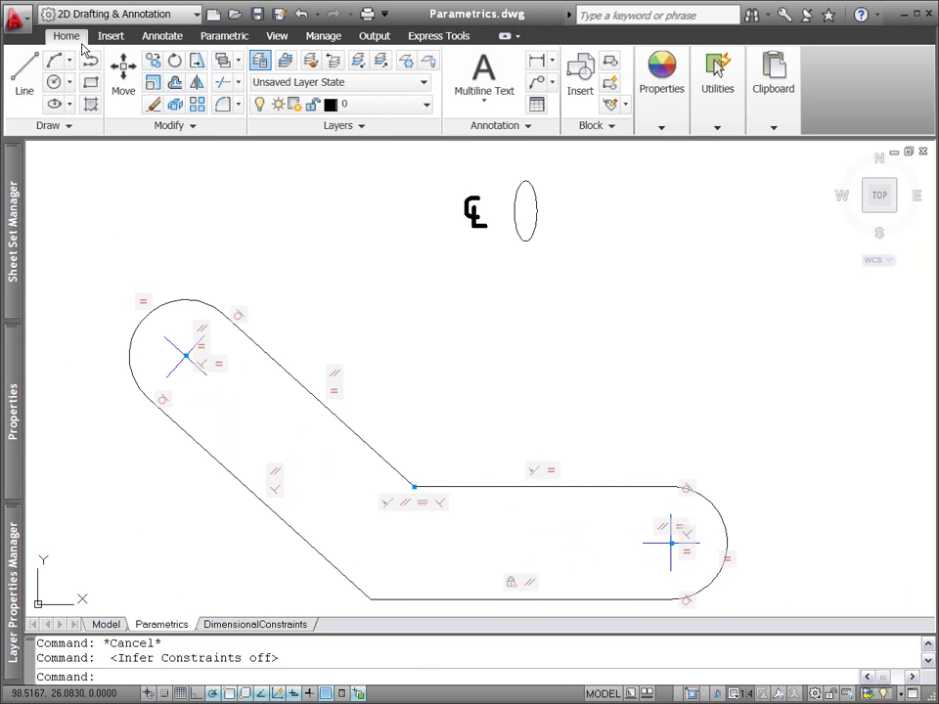
left_click(91, 86)
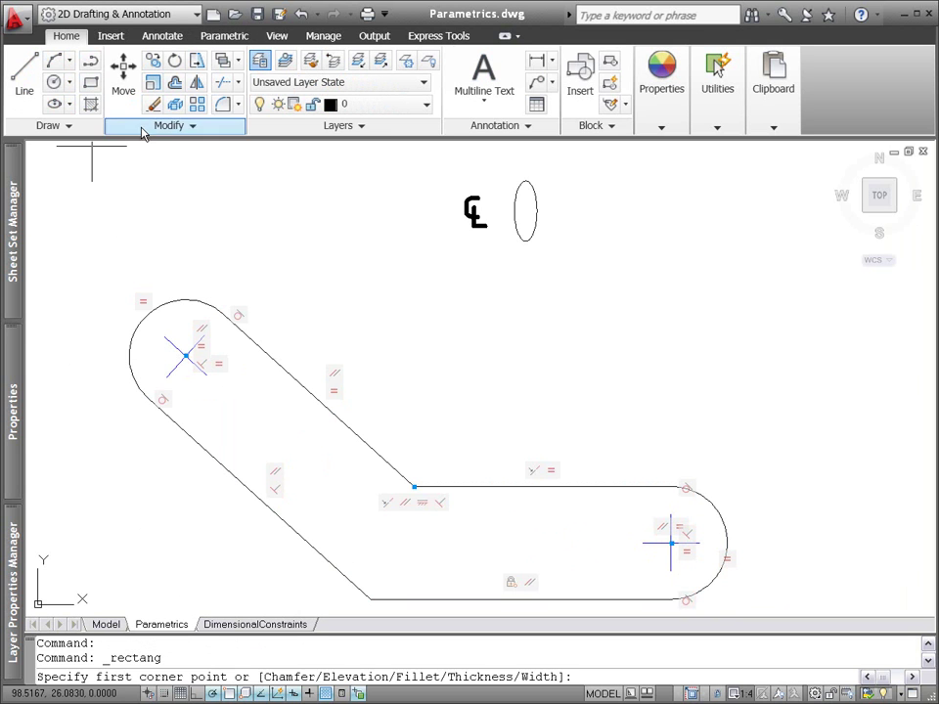
left_click(484, 294)
left_click(532, 255)
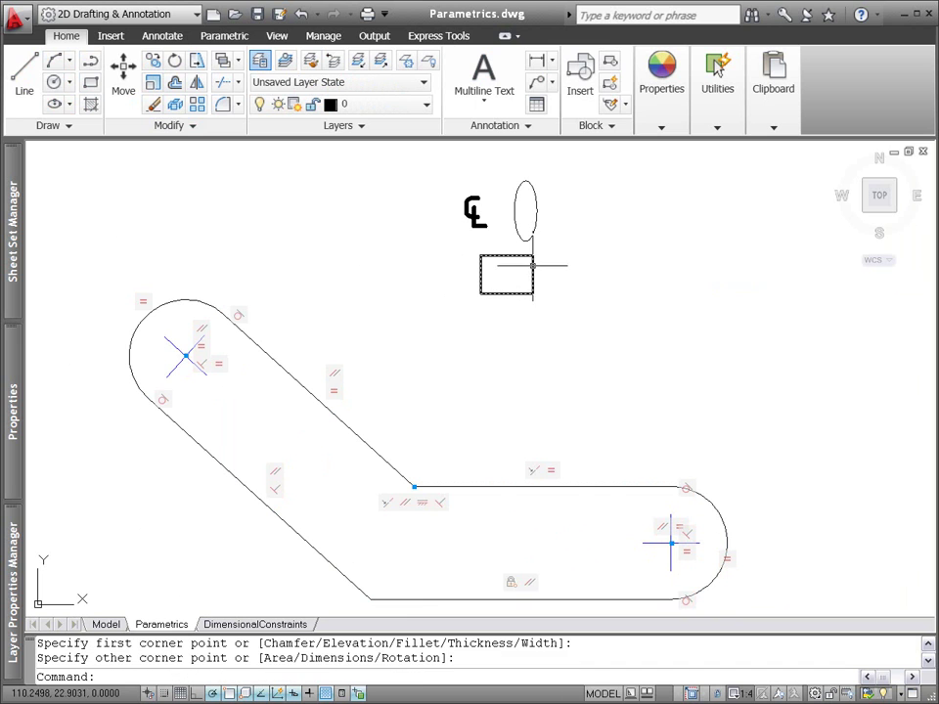
Drag the rectangle's bottom-right corner into a skewed quadrilateral and turn Infer Constraints back on.
left_click(532, 265)
left_click(532, 294)
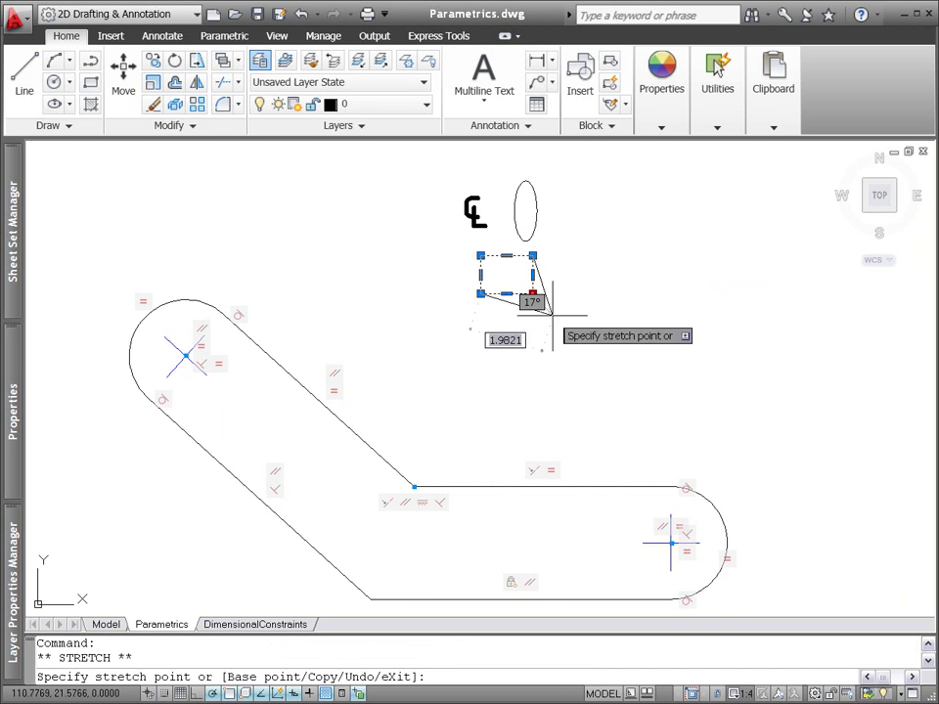
left_click(558, 321)
key("Escape")
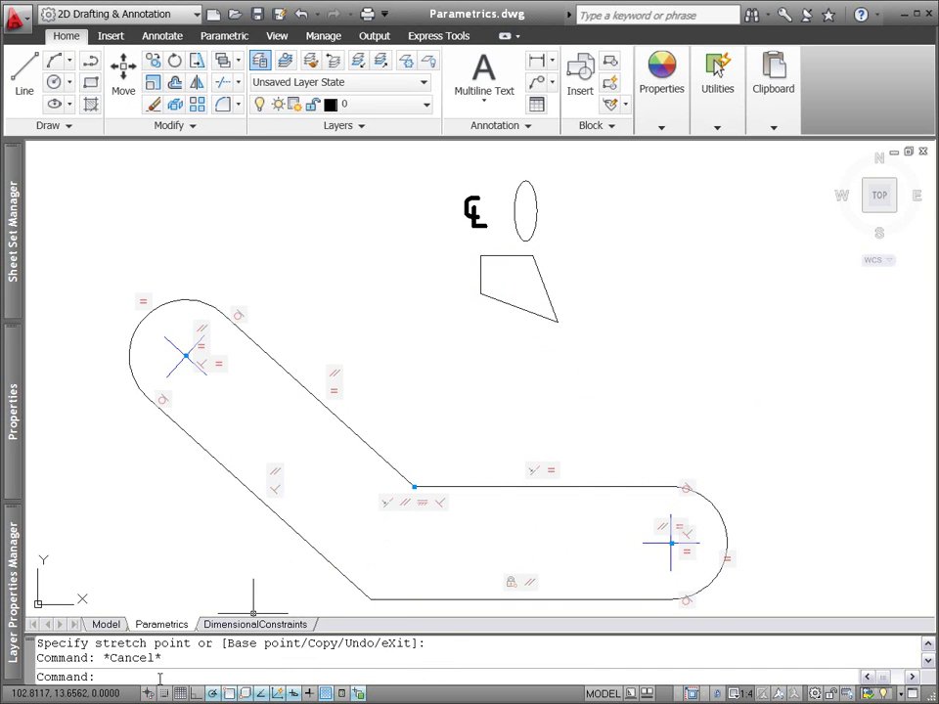
left_click(149, 692)
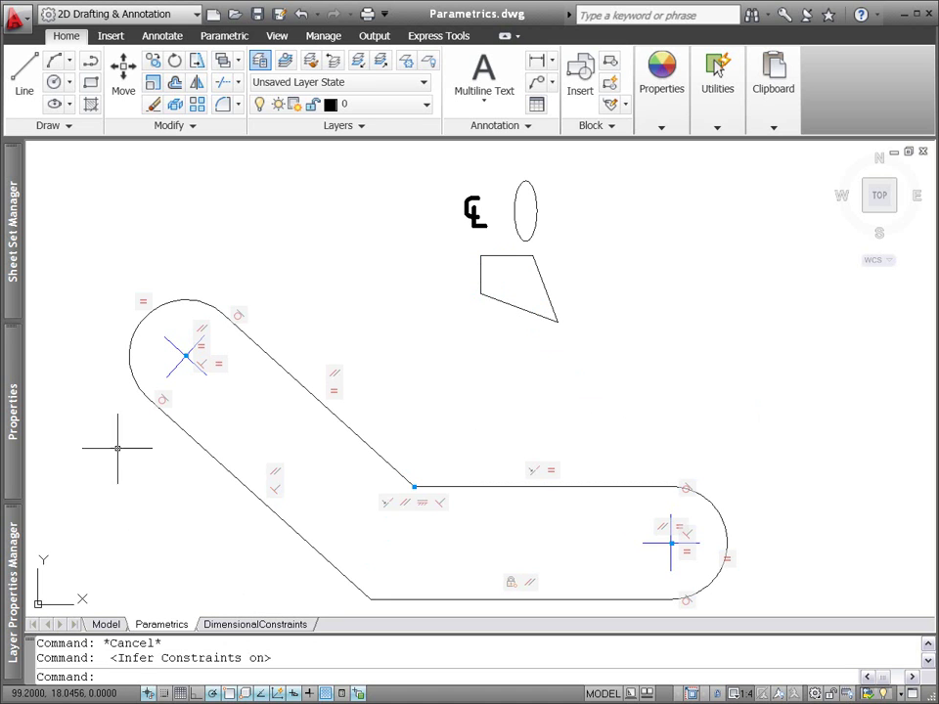
Draw a rectangle inside the slanted arm, stretch it into a square, and delete one constraint.
left_click(90, 84)
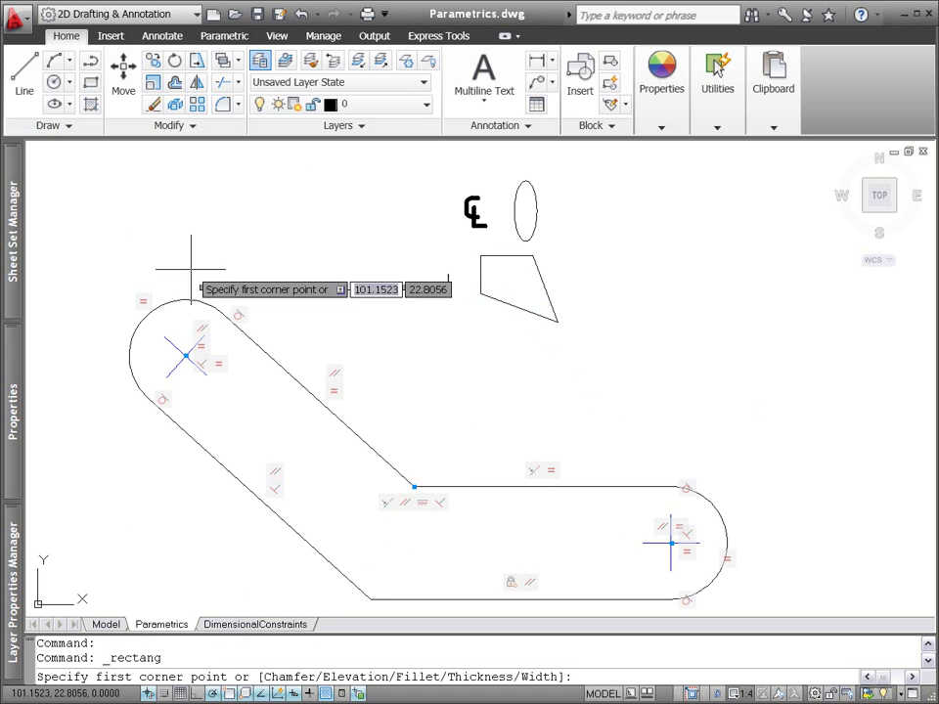
left_click(244, 452)
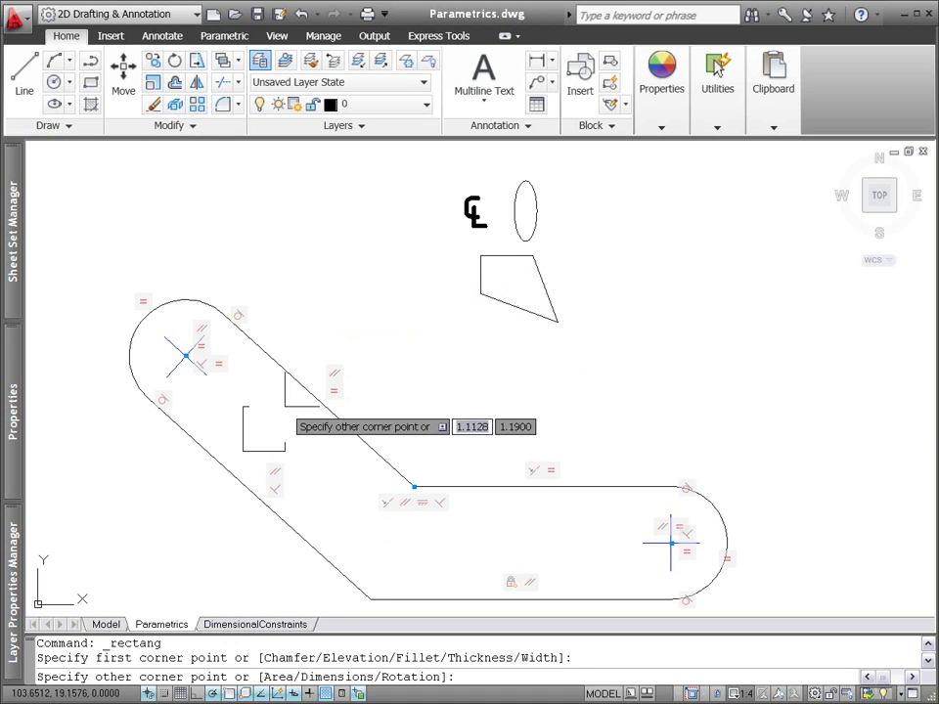
left_click(284, 406)
left_click(279, 415)
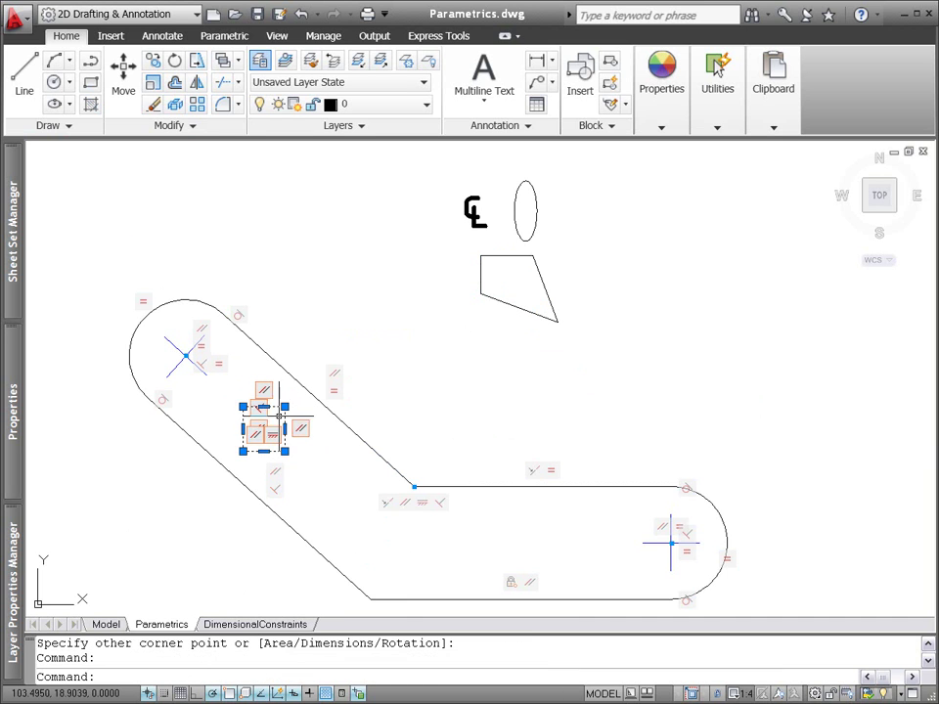
left_click(284, 451)
left_click(308, 470)
right_click(286, 459)
left_click(305, 473)
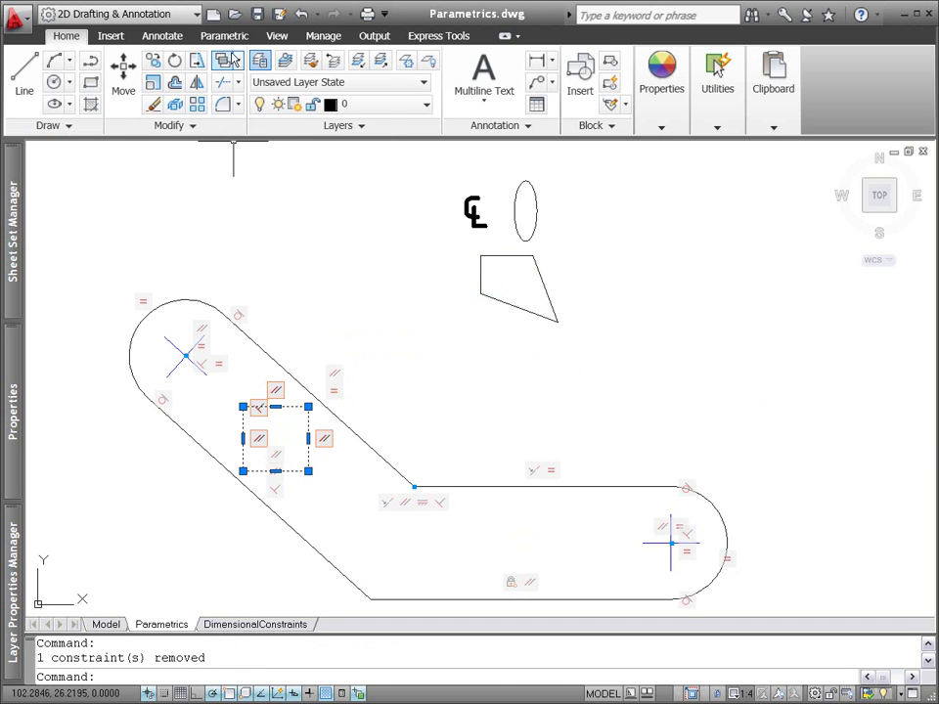
Constrain the square's edge parallel to the arm's lower edge.
left_click(232, 40)
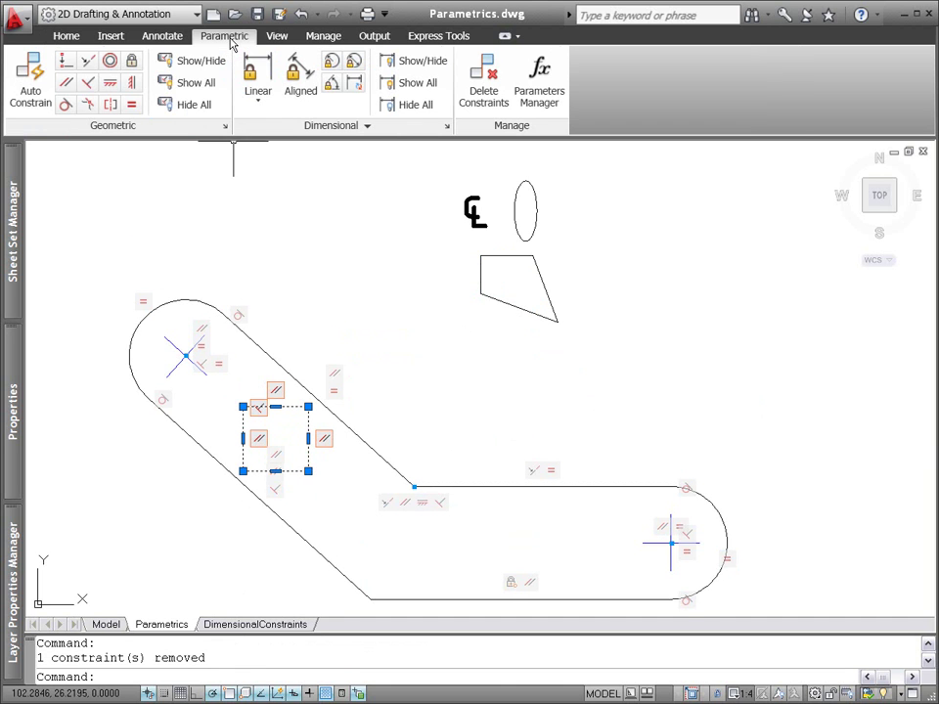
left_click(65, 85)
left_click(173, 421)
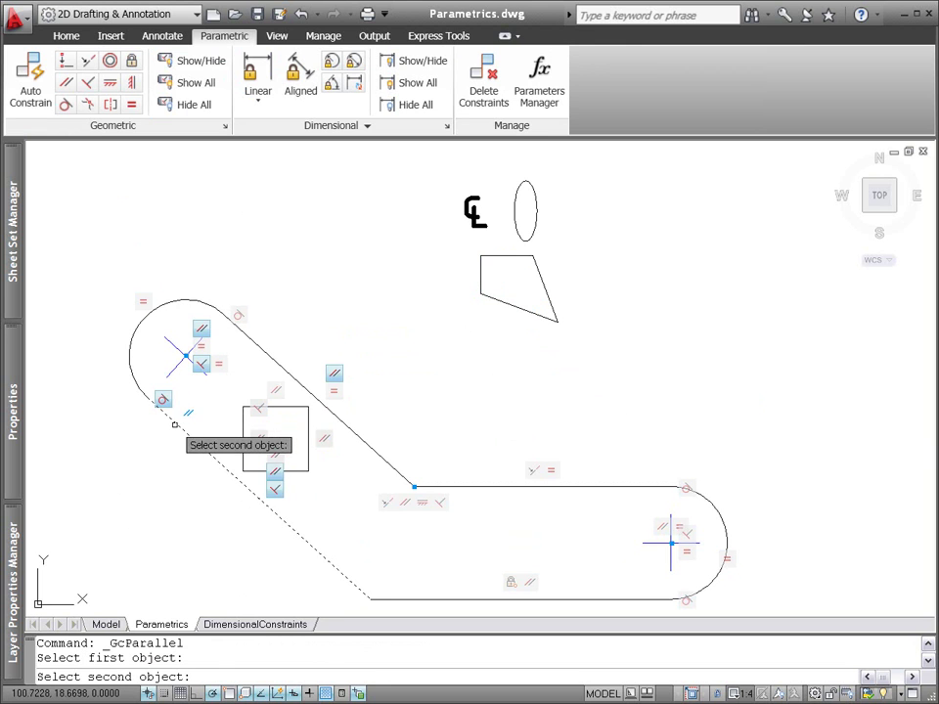
left_click(244, 418)
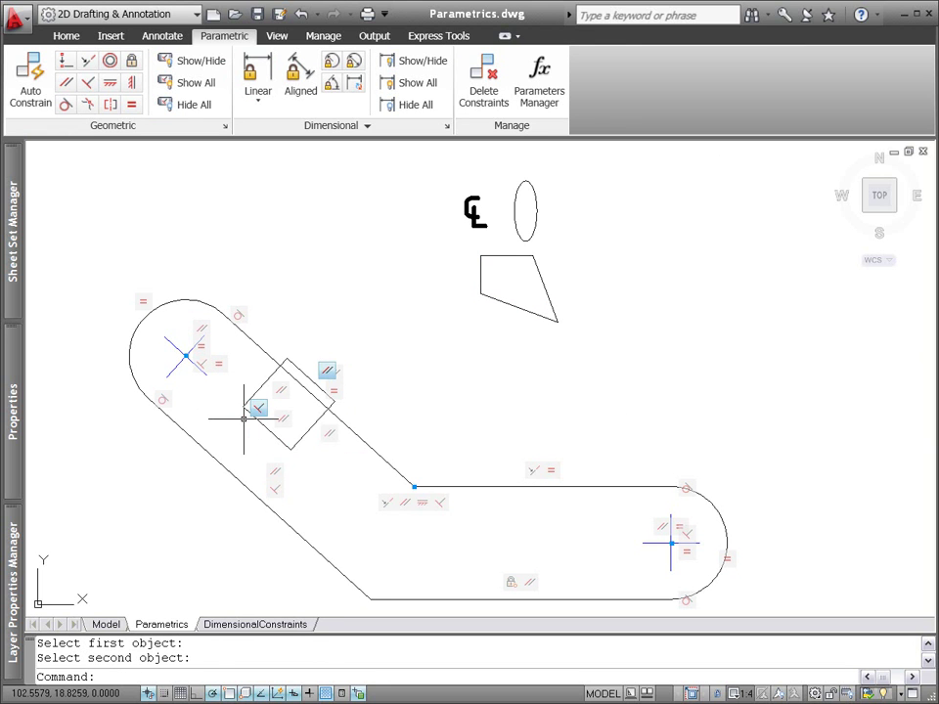
left_click(68, 37)
left_click(54, 83)
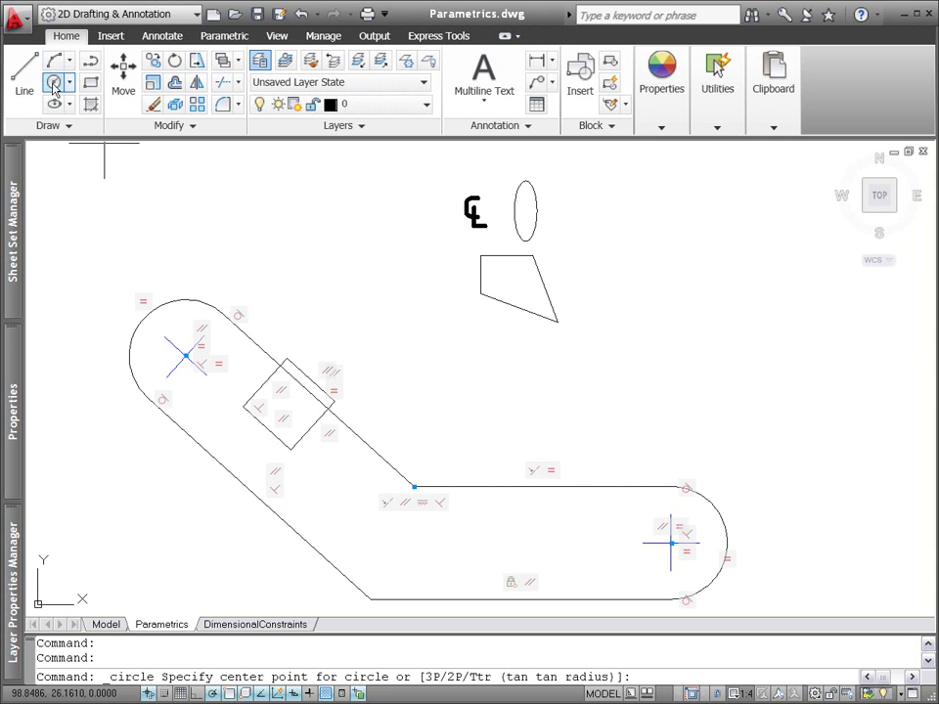
Draw a 0.5-radius circle at the upper arc's centre and drag it up, reshaping the link.
left_click(169, 306)
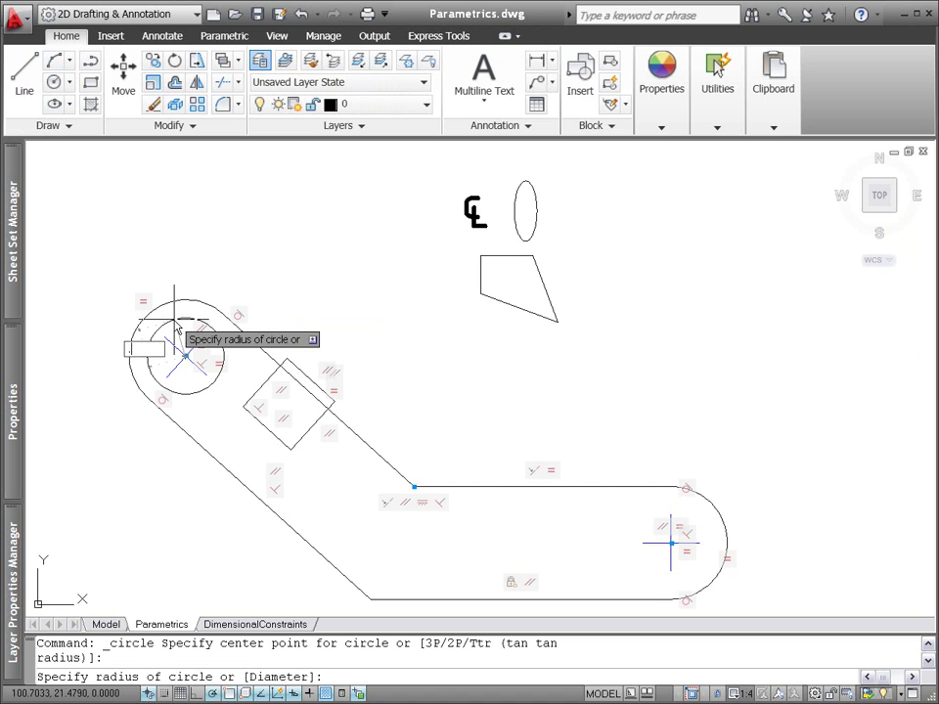
type(".5")
key("Return")
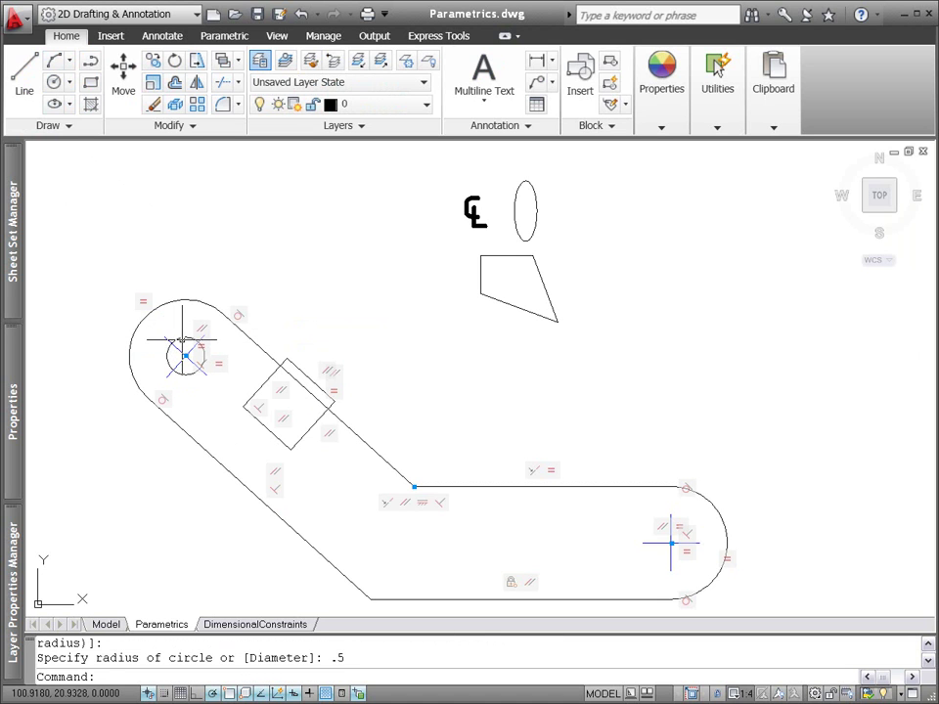
left_click(201, 366)
left_click(186, 355)
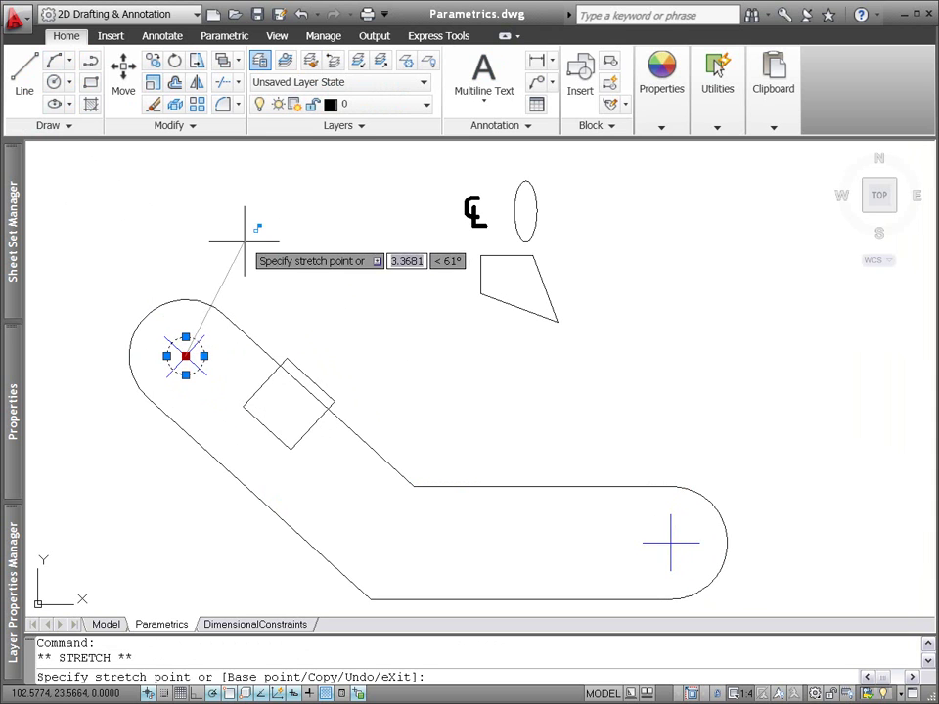
left_click(228, 205)
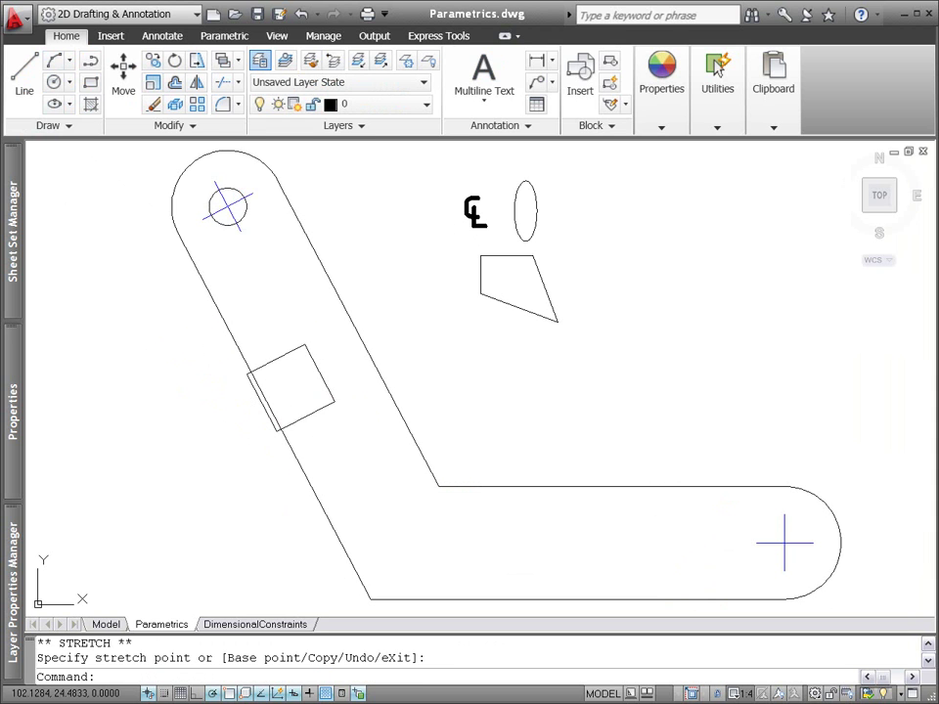
Copy the circle from its centre to the centre of the link's right arc.
right_click(226, 210)
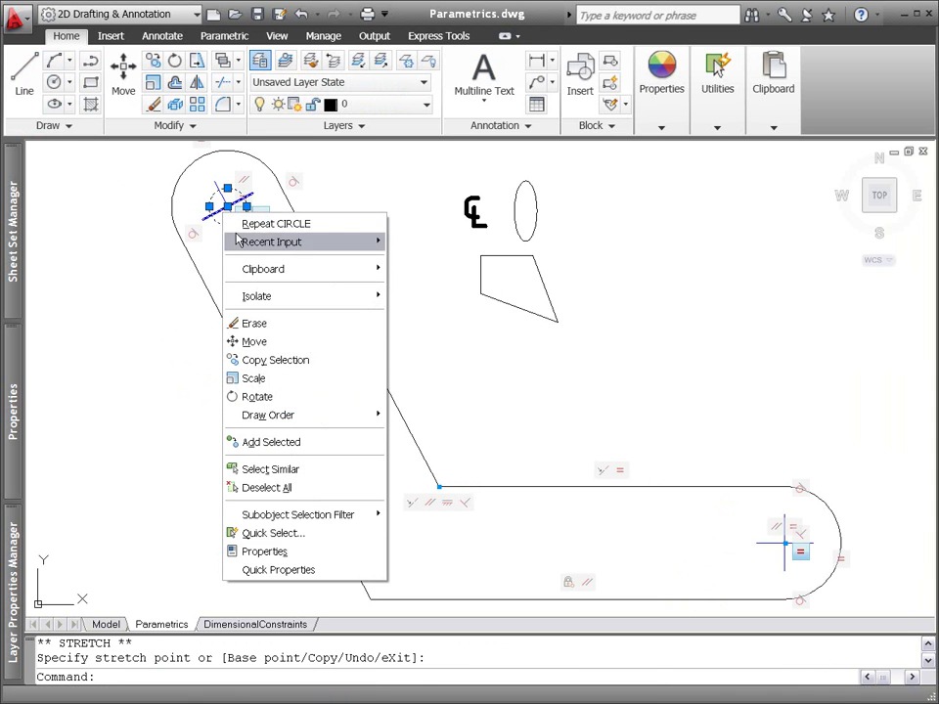
left_click(249, 359)
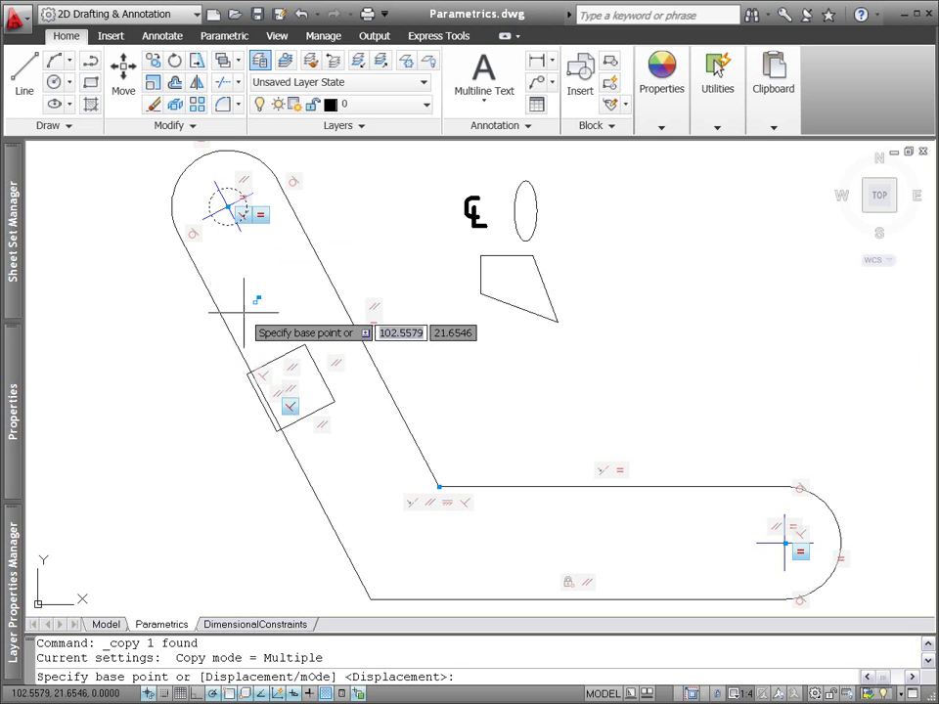
left_click(217, 192)
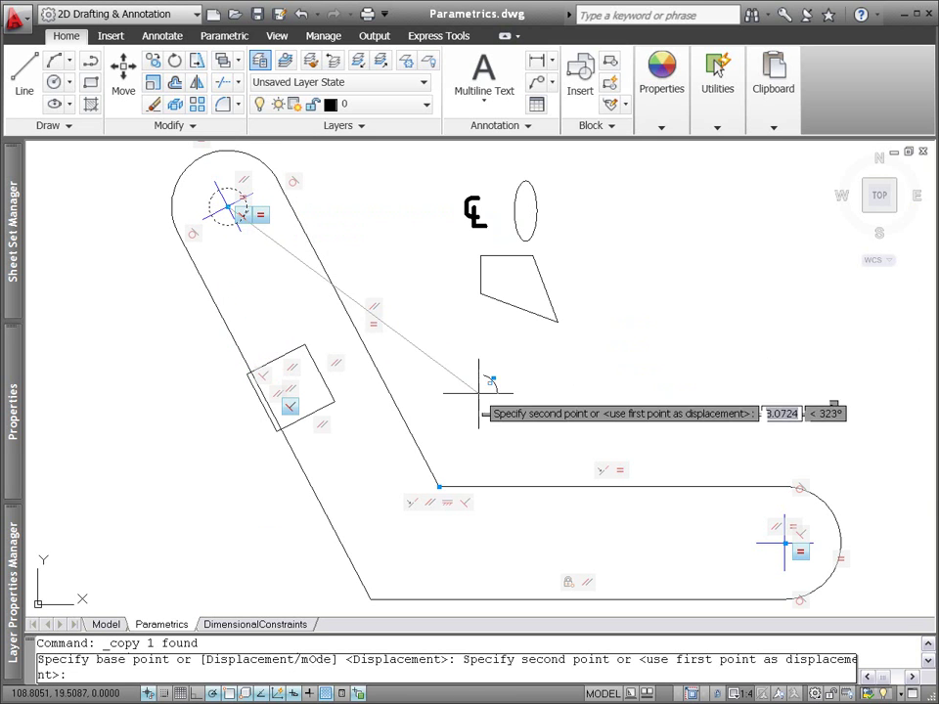
left_click(832, 509)
key("Return")
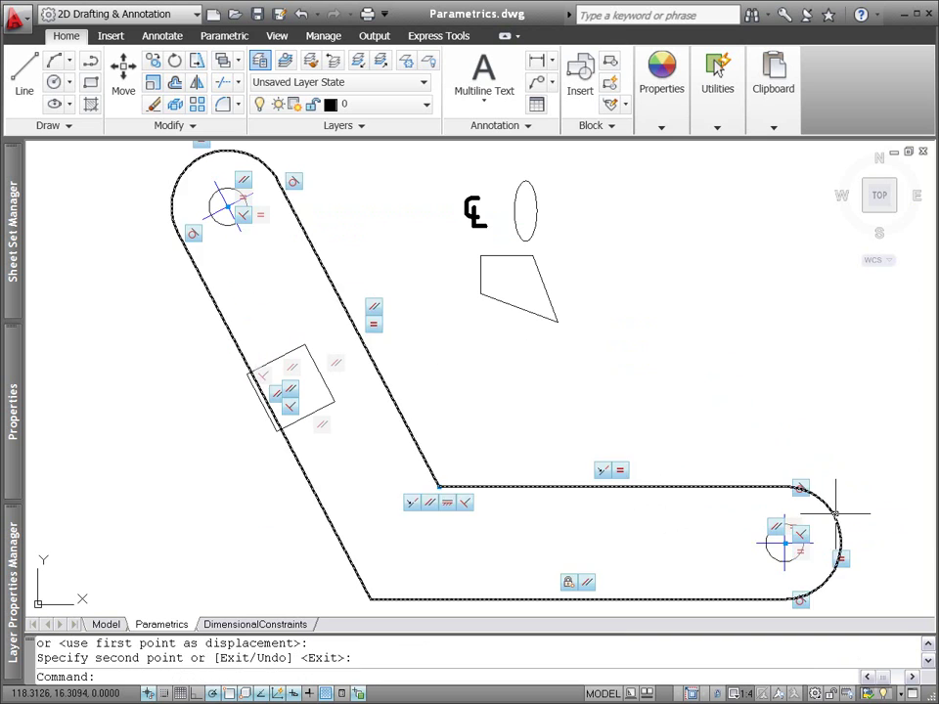
Drag the copied circle's centre left, shortening the constrained link outline.
left_click(783, 544)
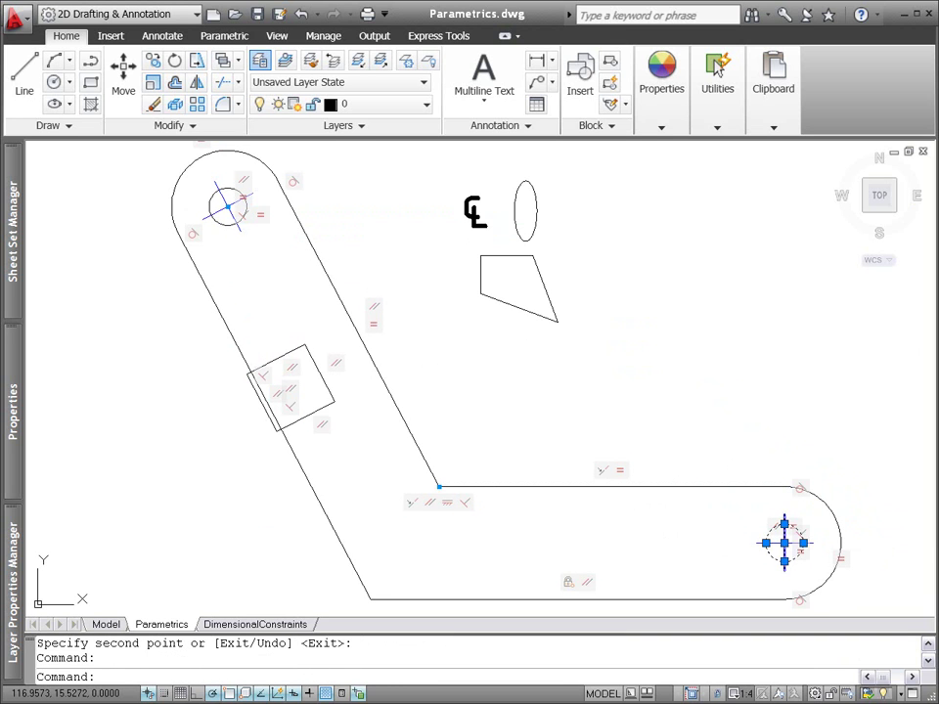
left_click(783, 543)
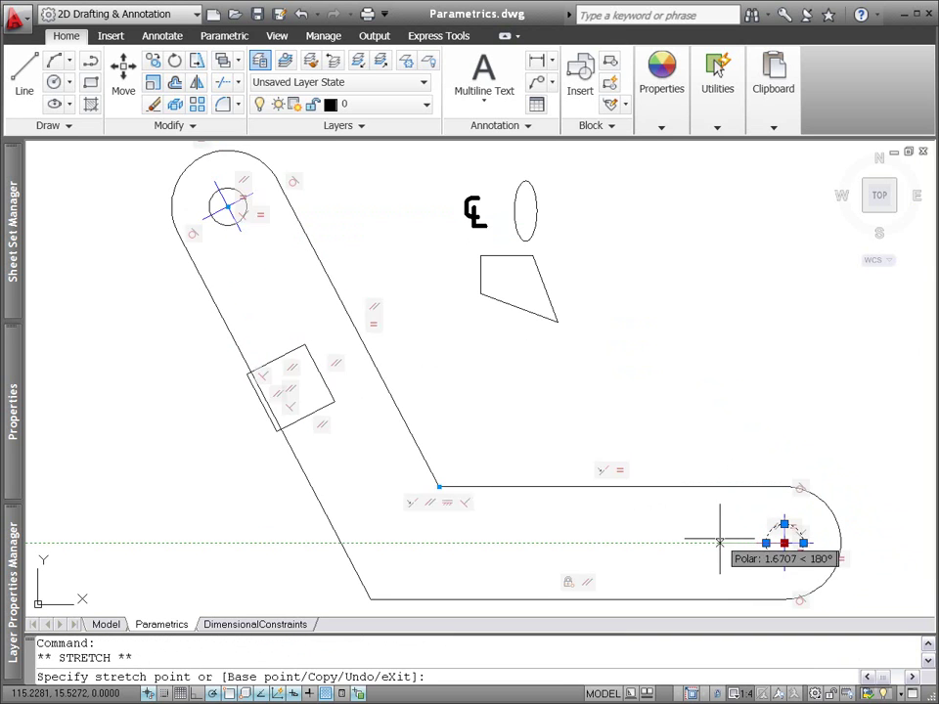
left_click(621, 533)
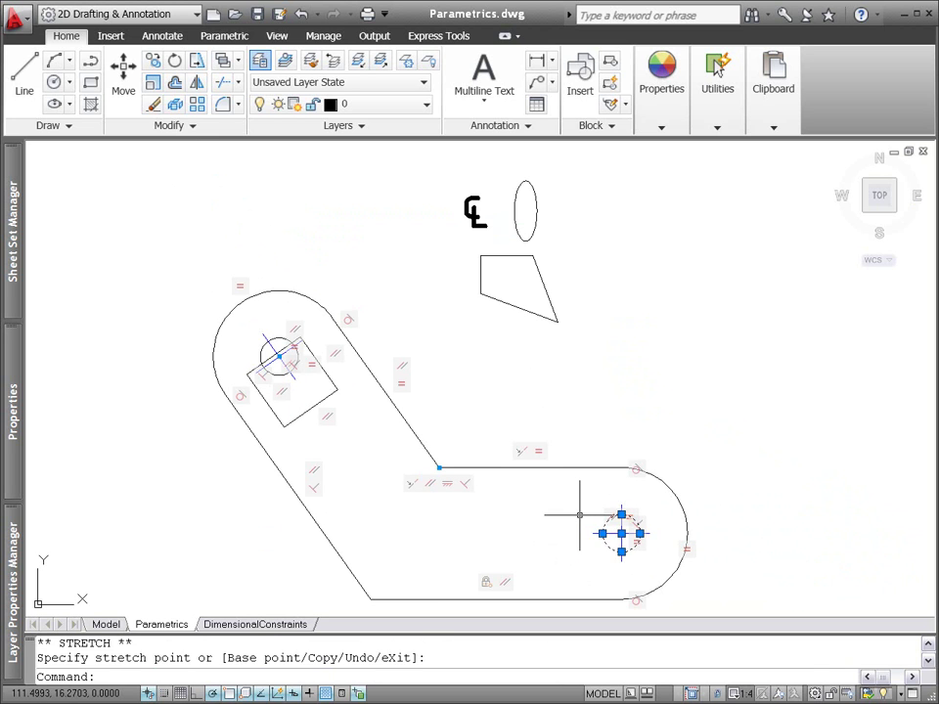
key("Escape")
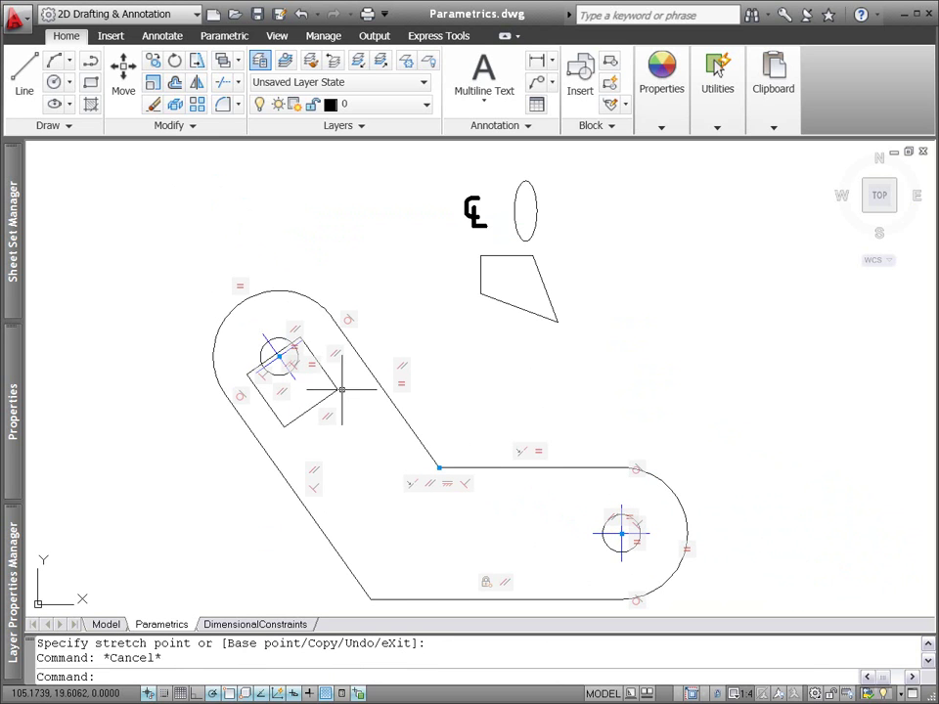
left_click(325, 390)
Move the square from an edge midpoint to a Nearest-snapped point in the arm.
right_click(329, 387)
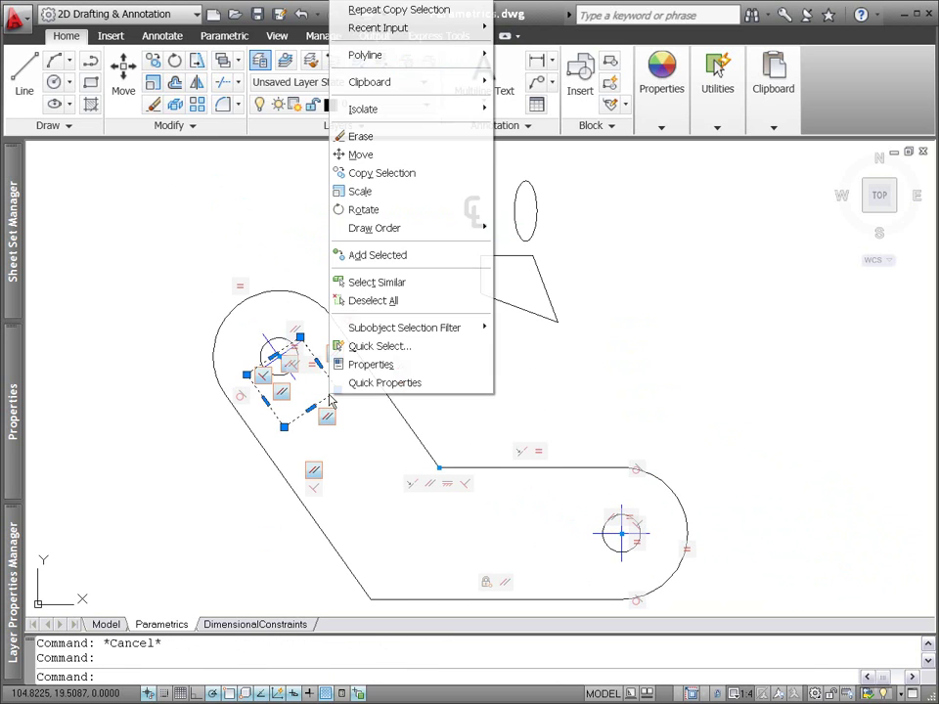
left_click(381, 158)
right_click(375, 181, "shift")
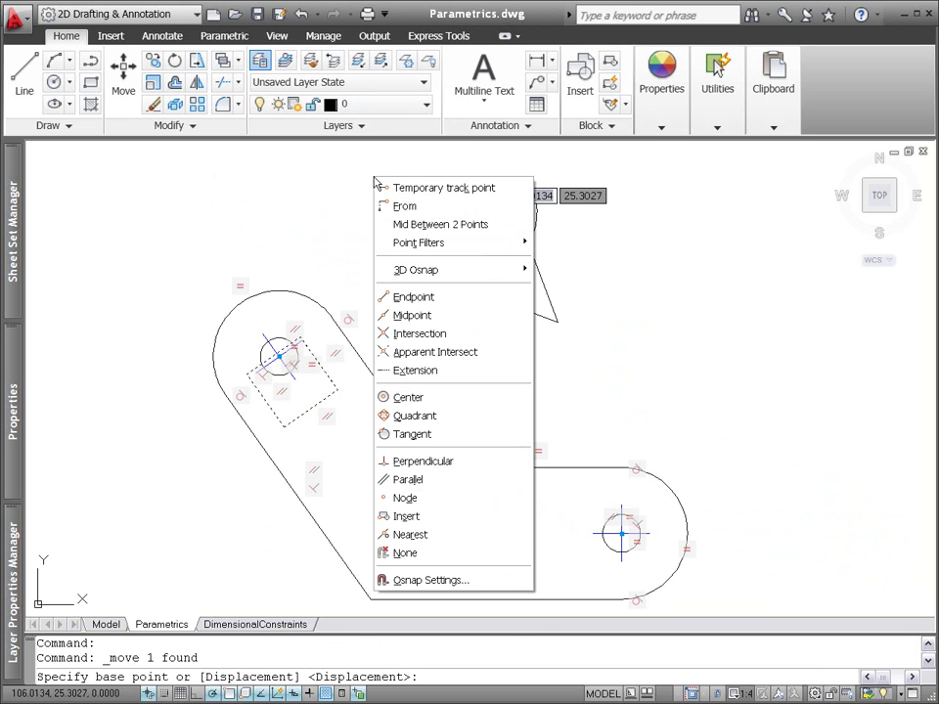
left_click(430, 315)
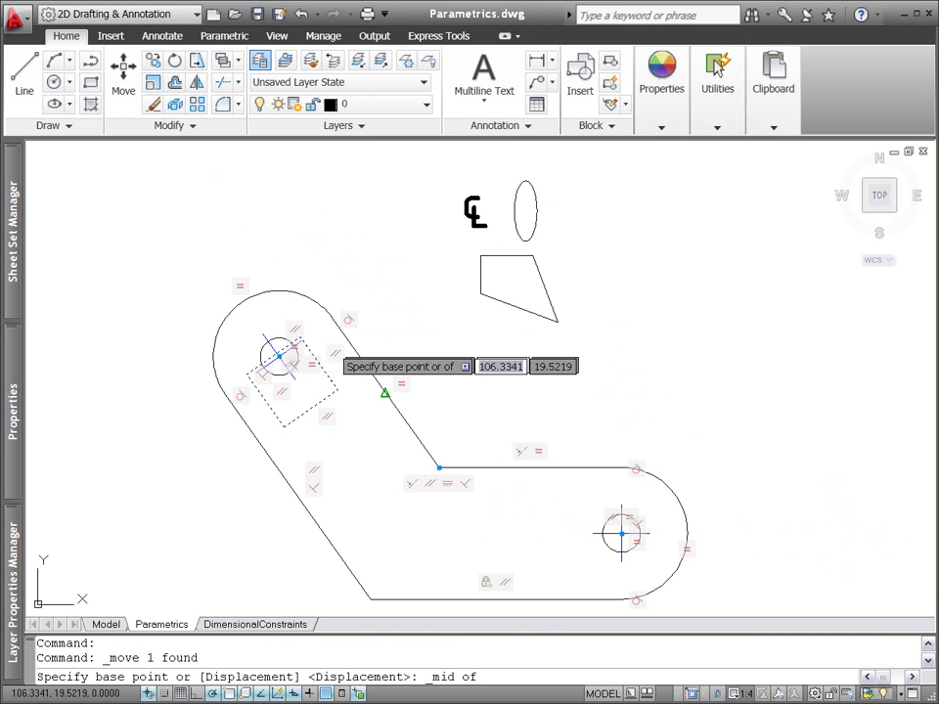
scroll(329, 352, "up", 4)
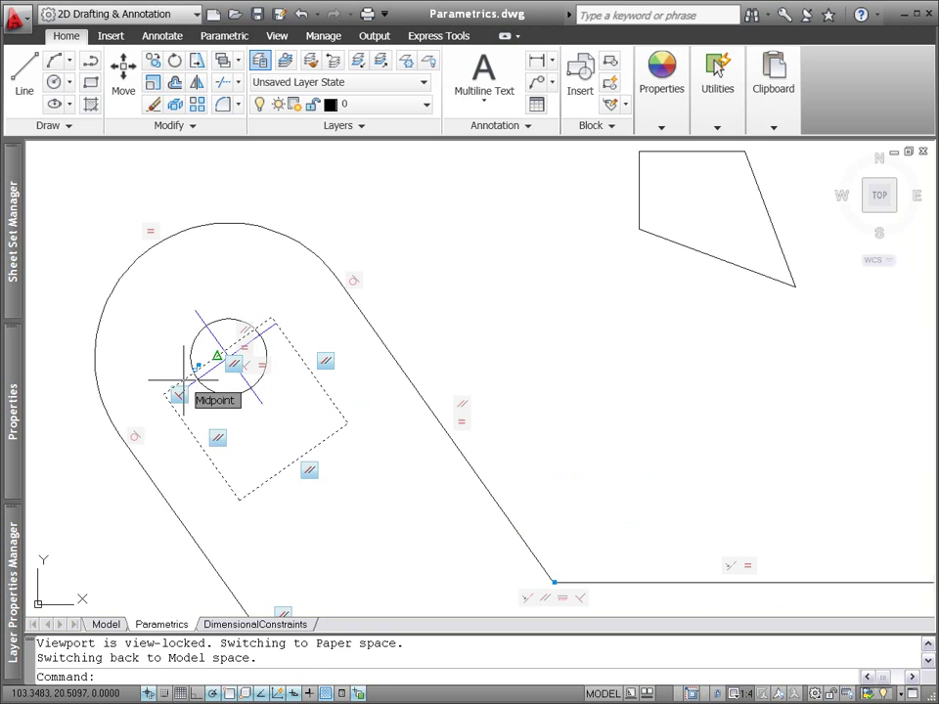
left_click(183, 375)
right_click(221, 405, "shift")
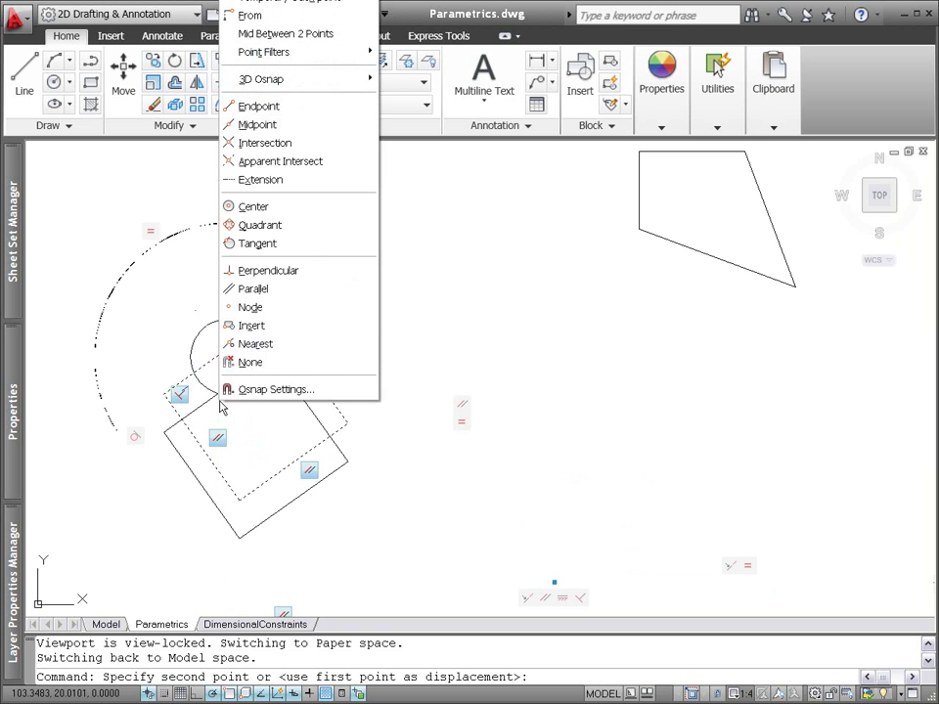
left_click(255, 343)
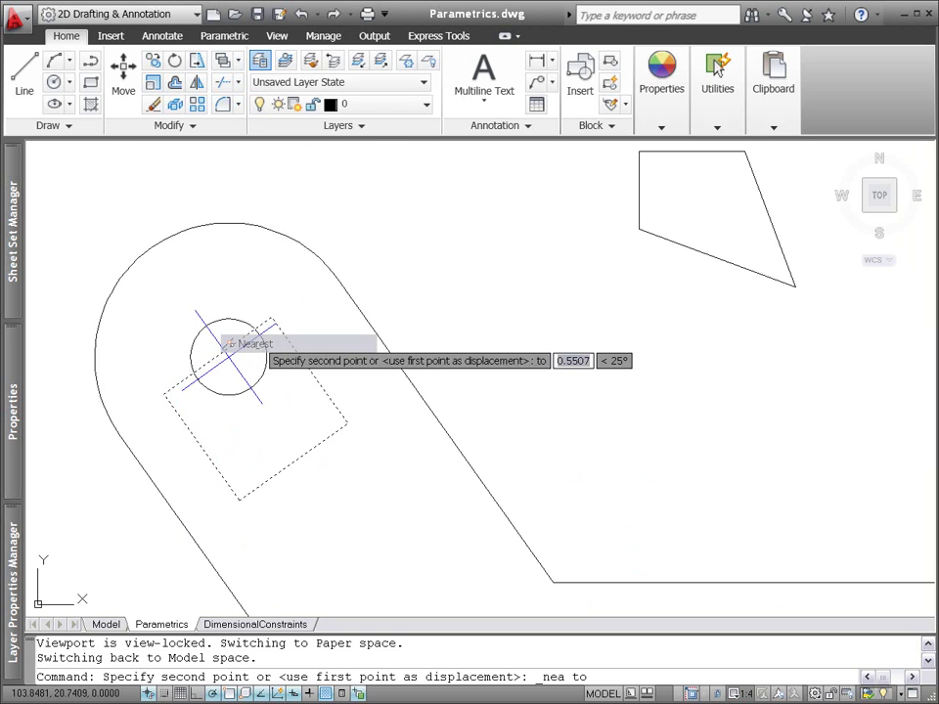
left_click(257, 400)
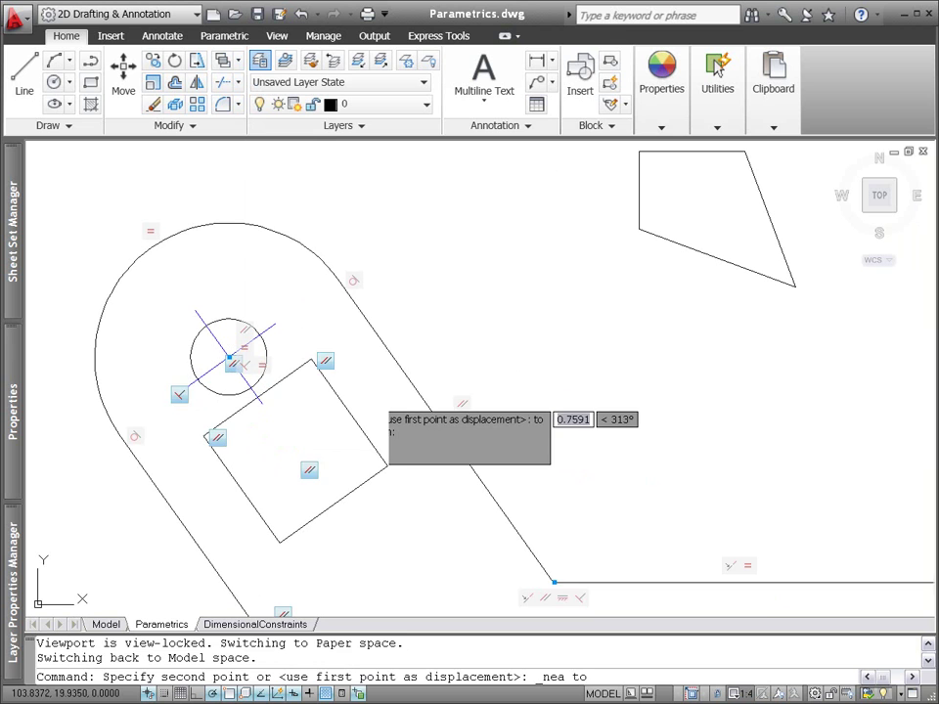
Move the square again to sit just below the upper circle.
left_click(249, 391)
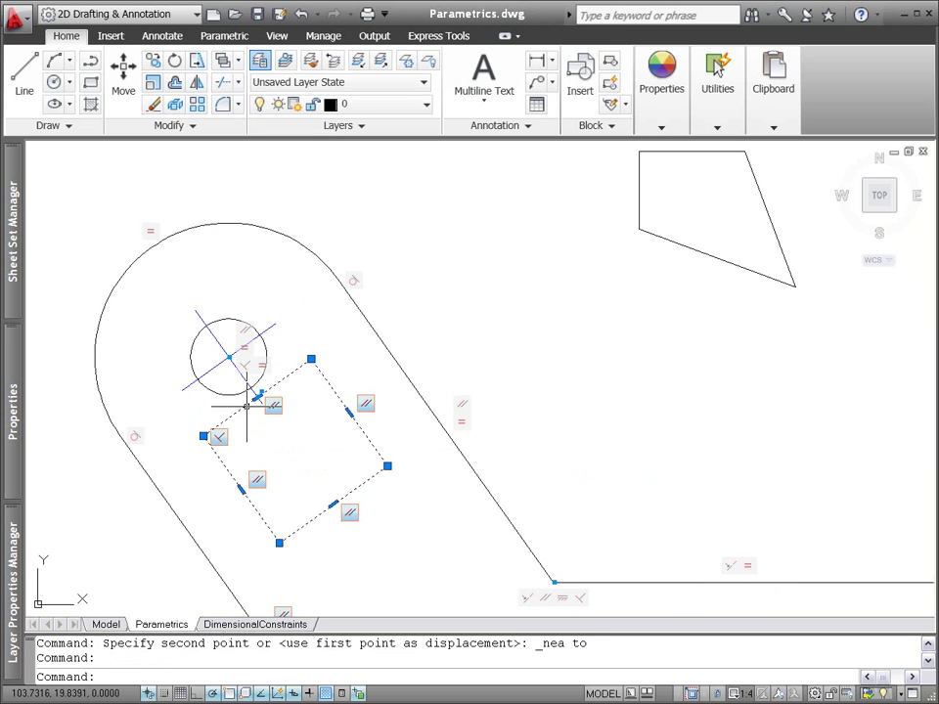
scroll(246, 401, "down", 4)
right_click(309, 382)
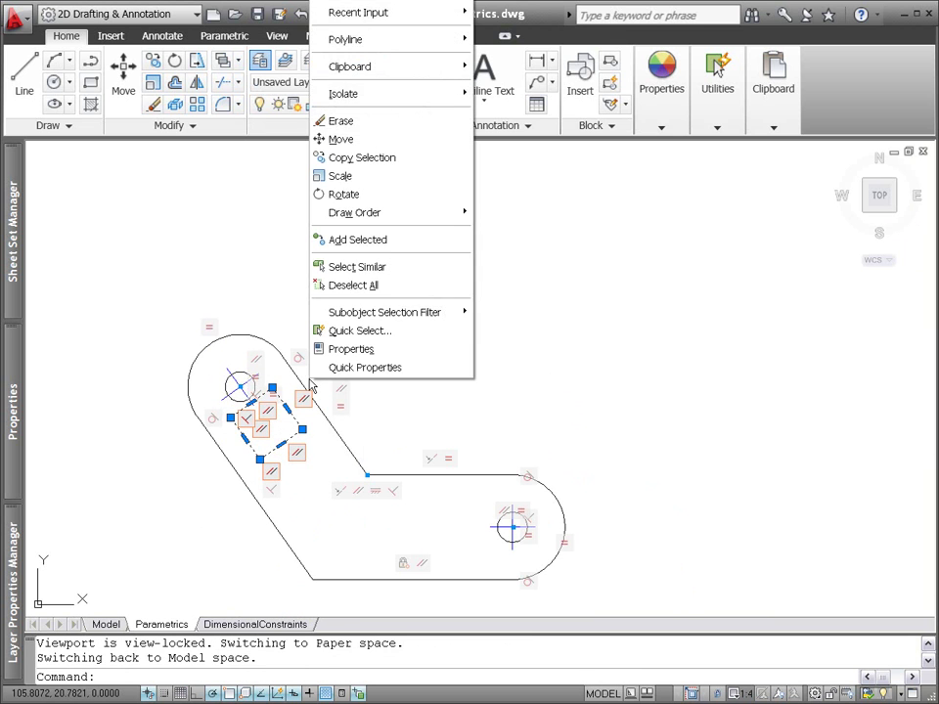
left_click(366, 142)
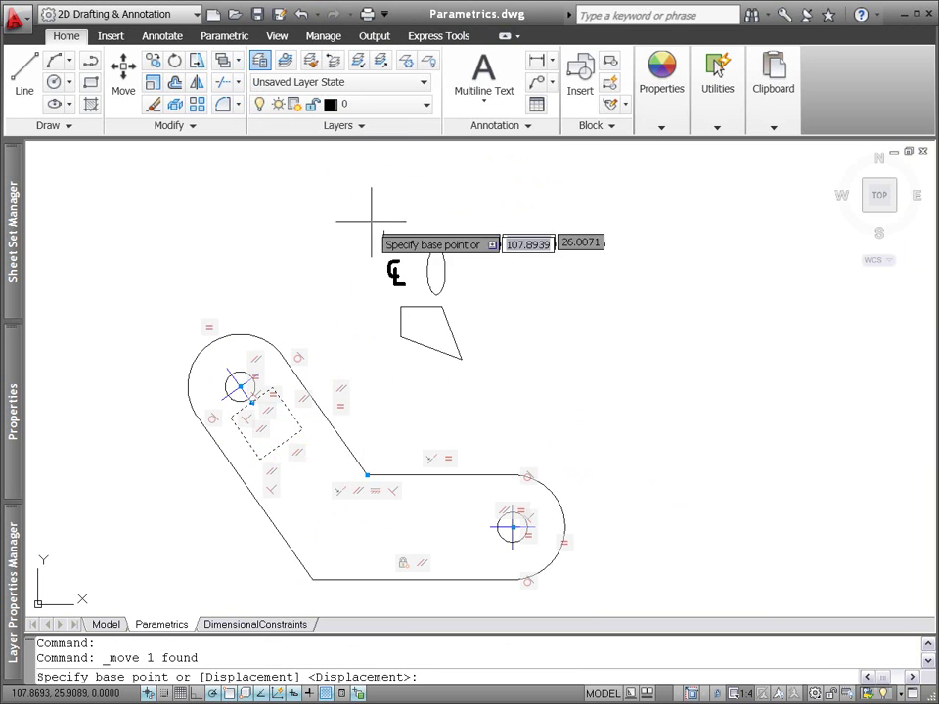
left_click(363, 346)
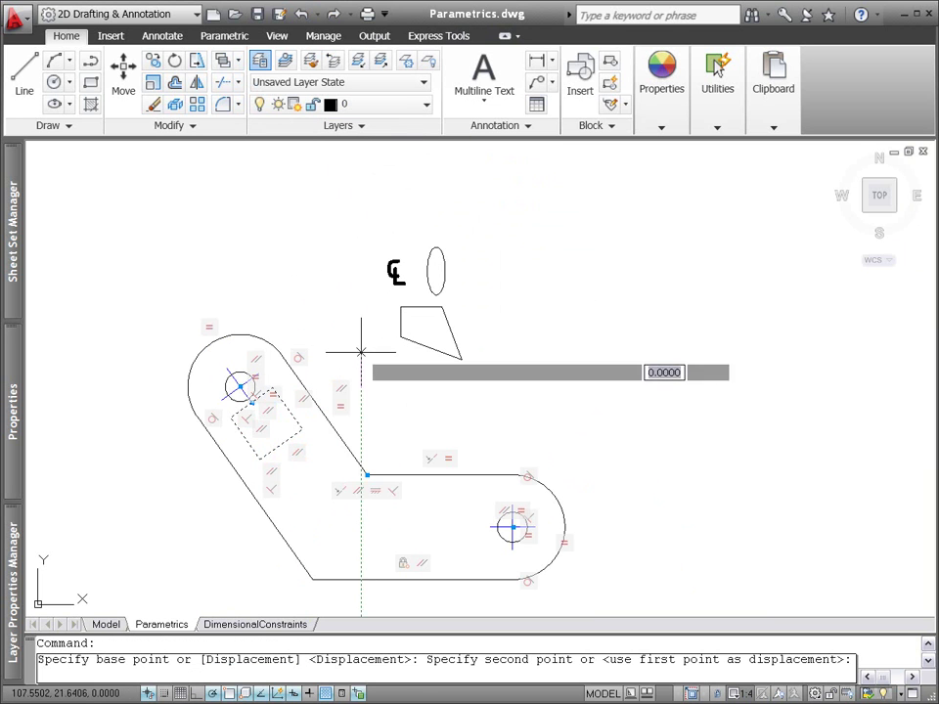
left_click(366, 418)
scroll(304, 484, "up", 5)
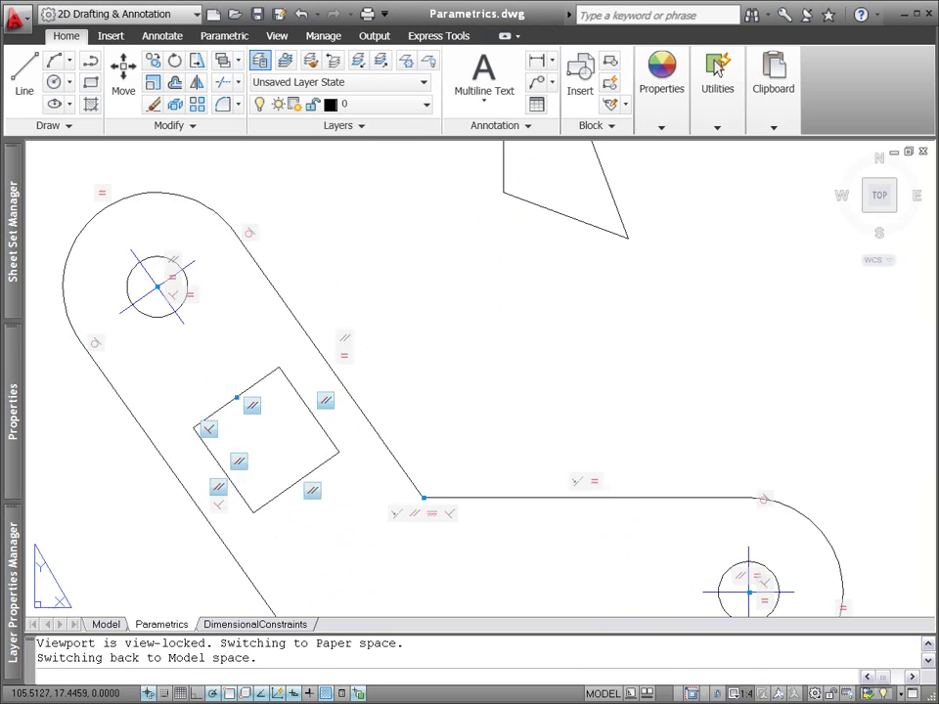
Round the square's right and bottom corners with 0.2-radius fillets.
left_click(221, 104)
type("r")
key("Return")
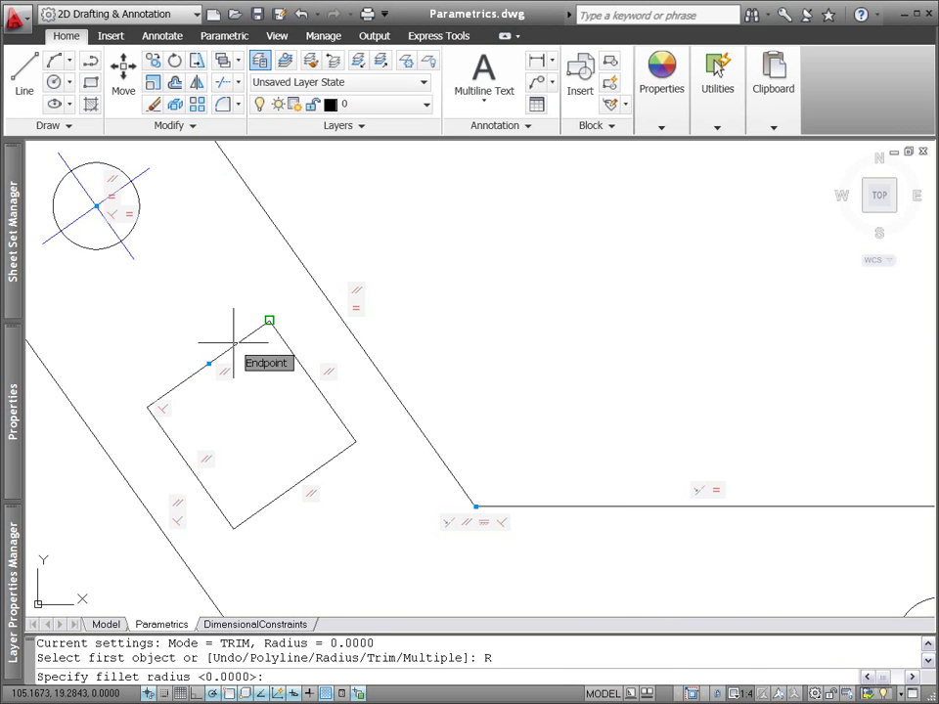
type(".2")
key("Return")
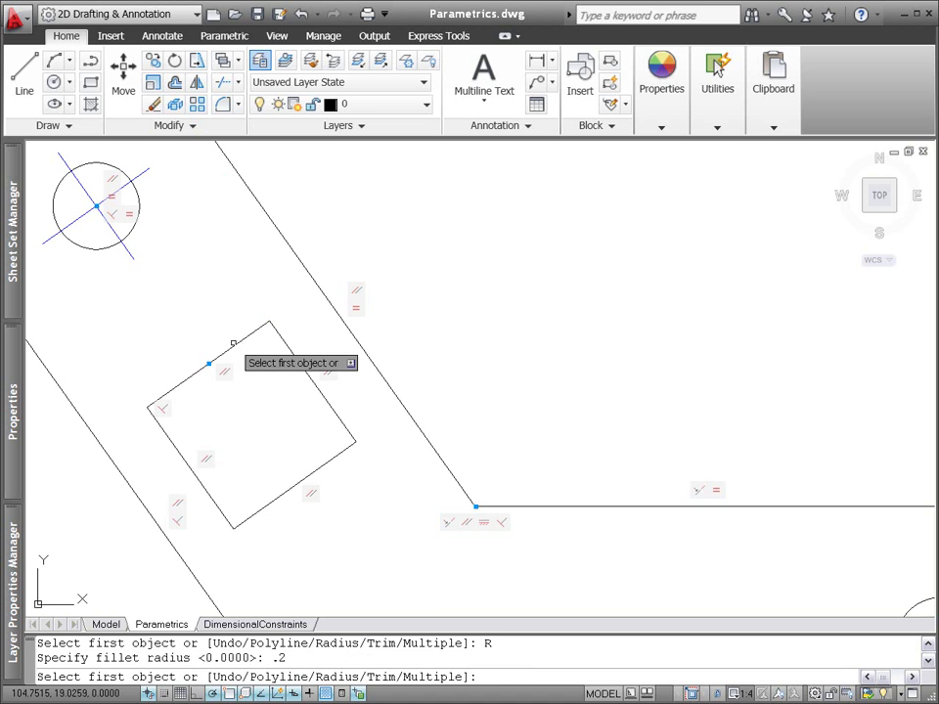
left_click(328, 403)
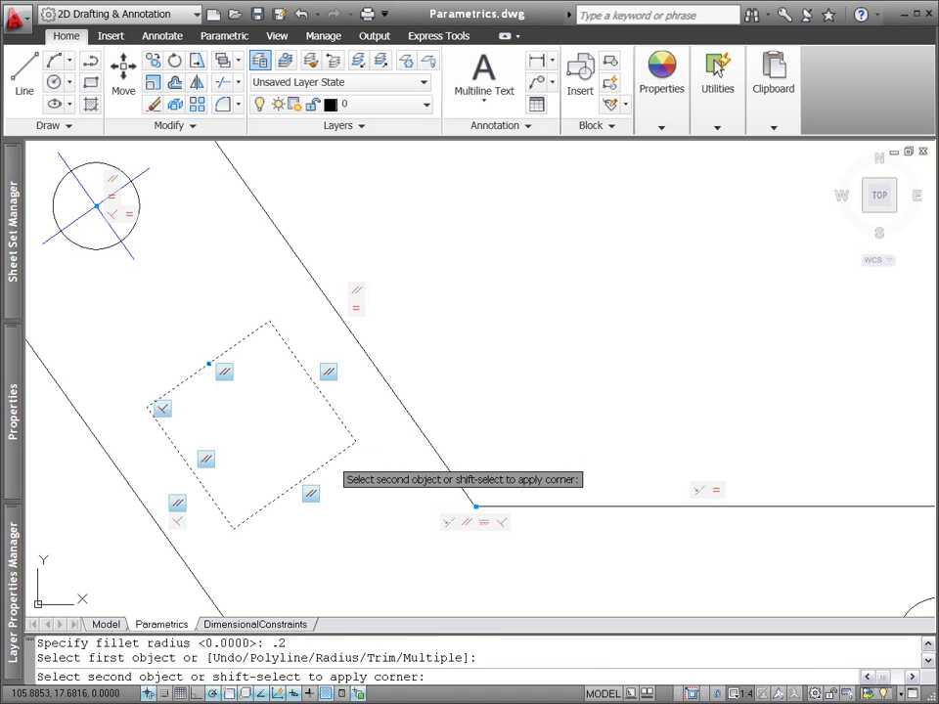
left_click(332, 459)
key("Return")
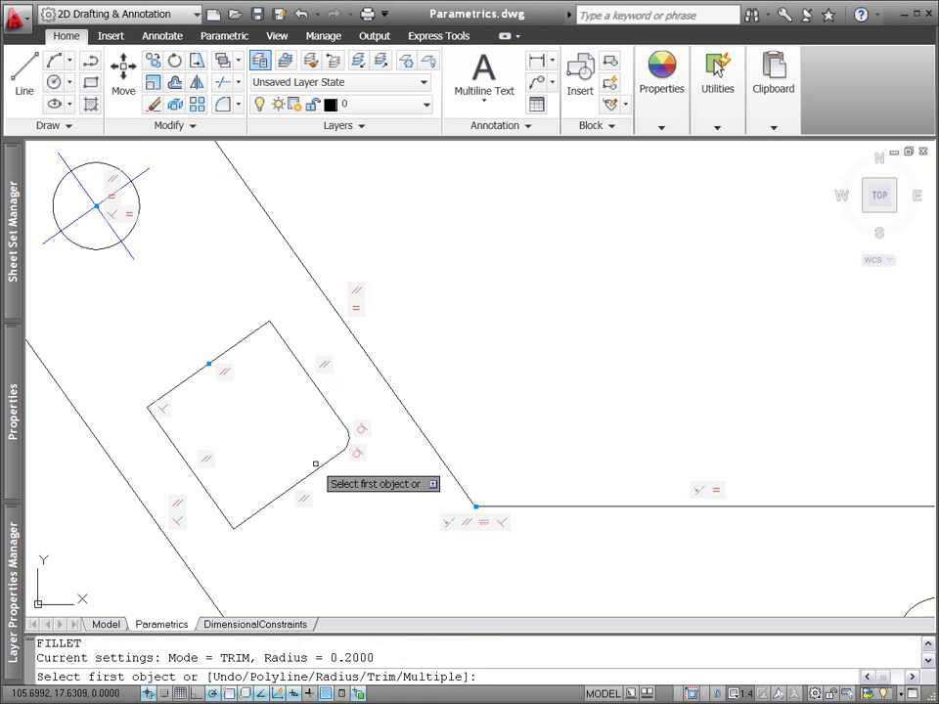
left_click(314, 472)
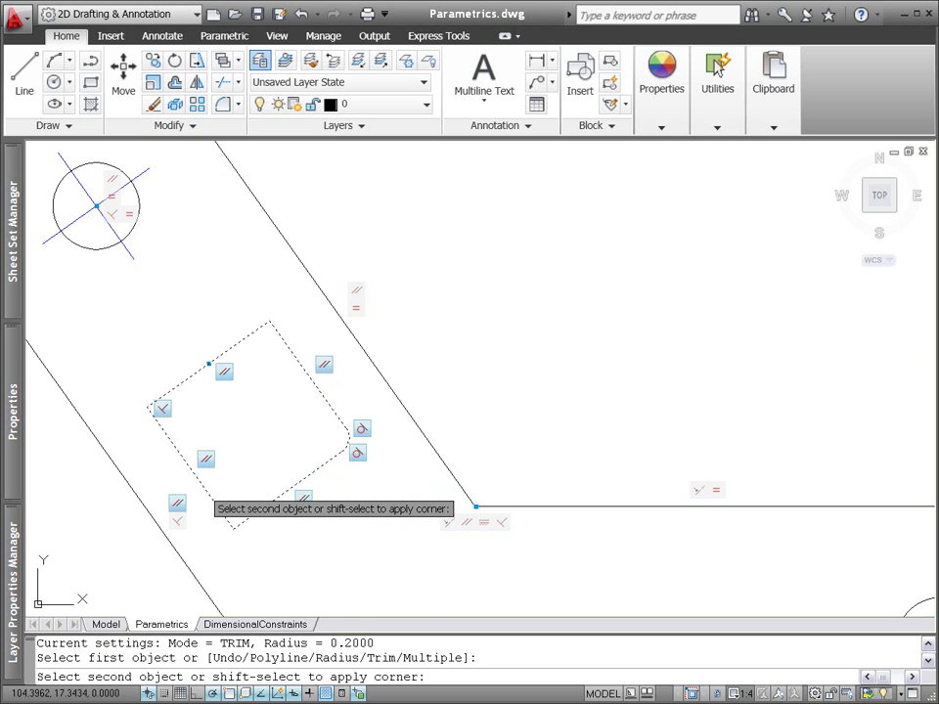
left_click(202, 489)
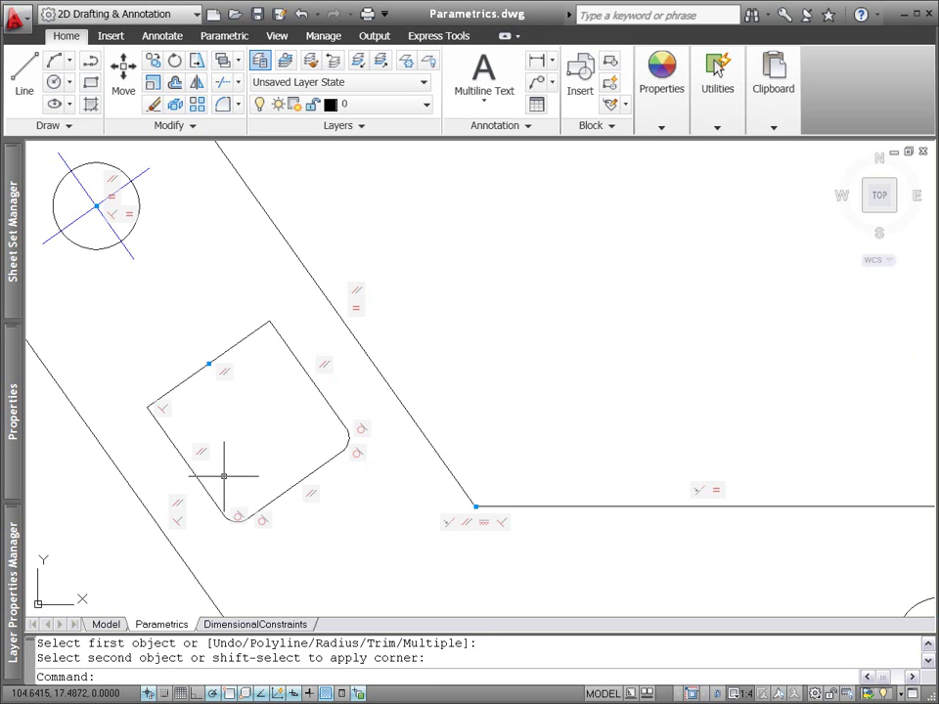
scroll(226, 474, "down", 2)
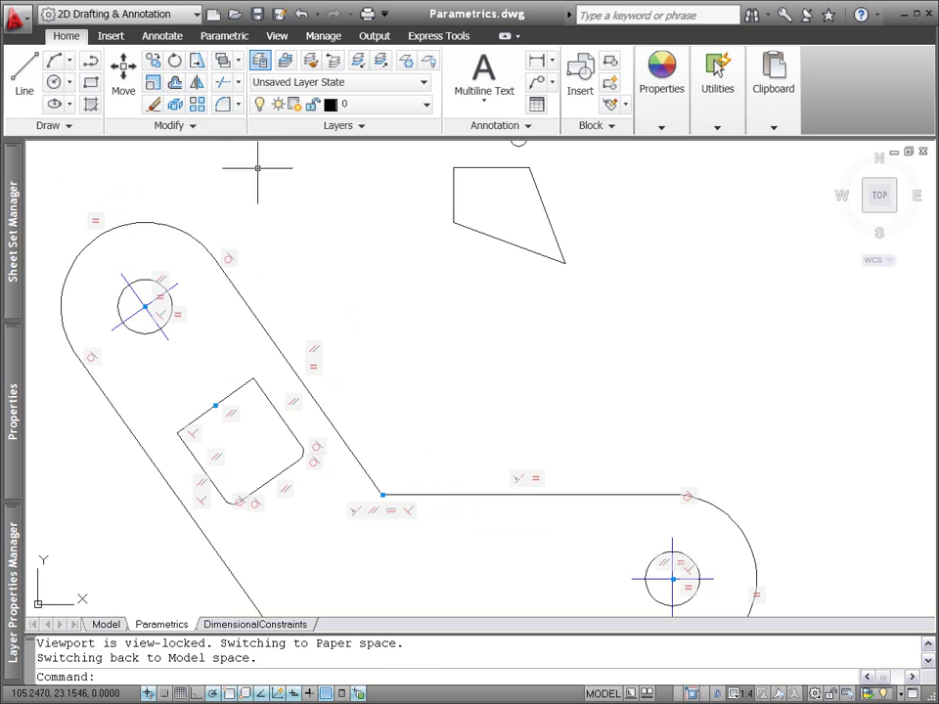
Constrain the ellipse collinear with the right circle's centre line.
left_click(233, 36)
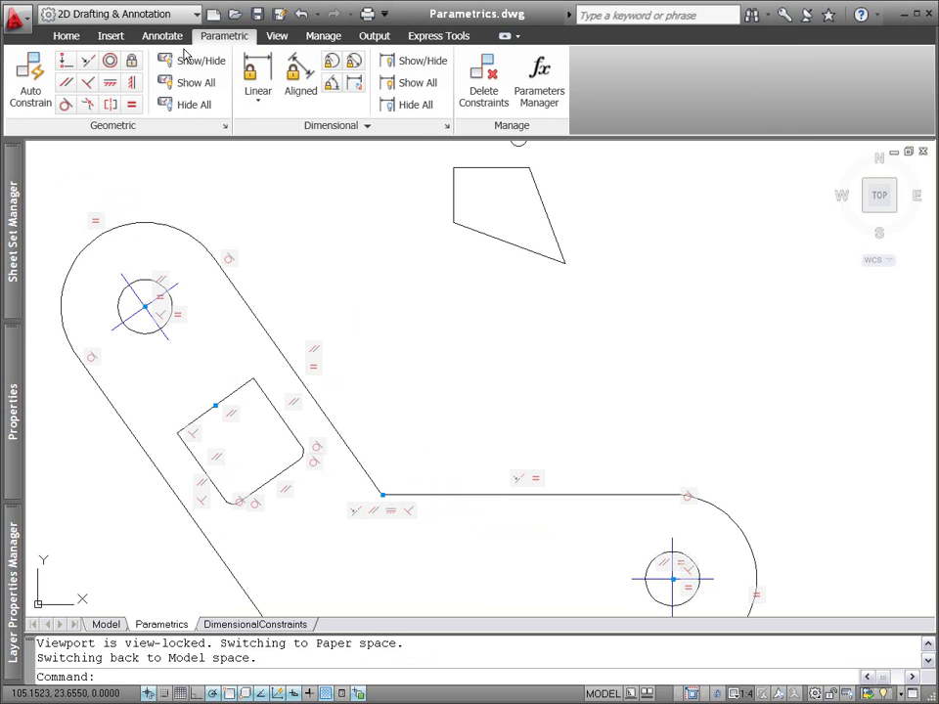
left_click(88, 61)
scroll(215, 294, "down", 2)
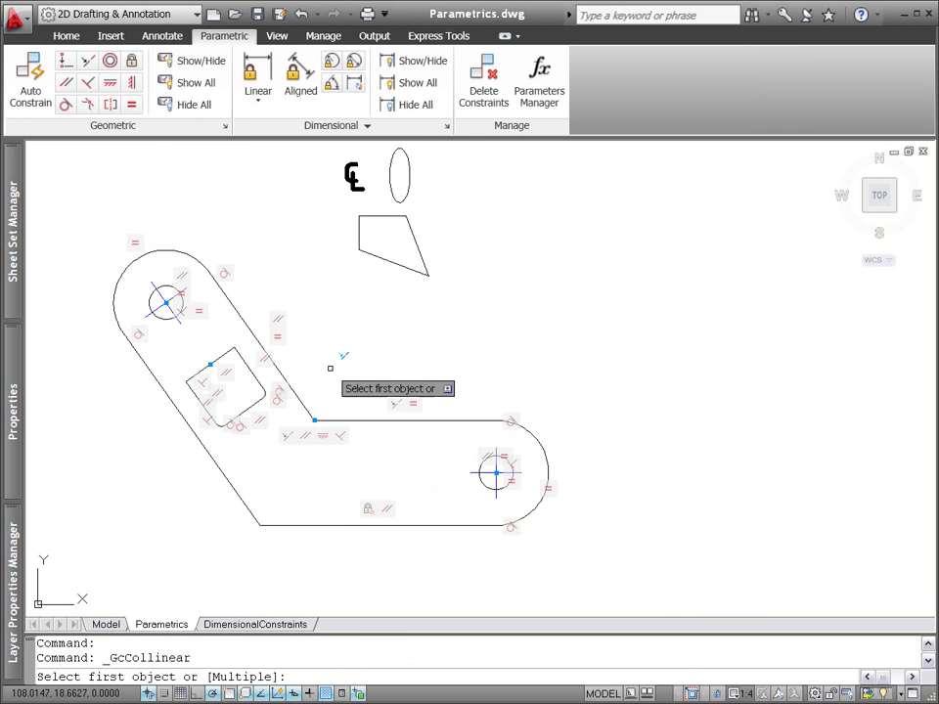
left_click(469, 473)
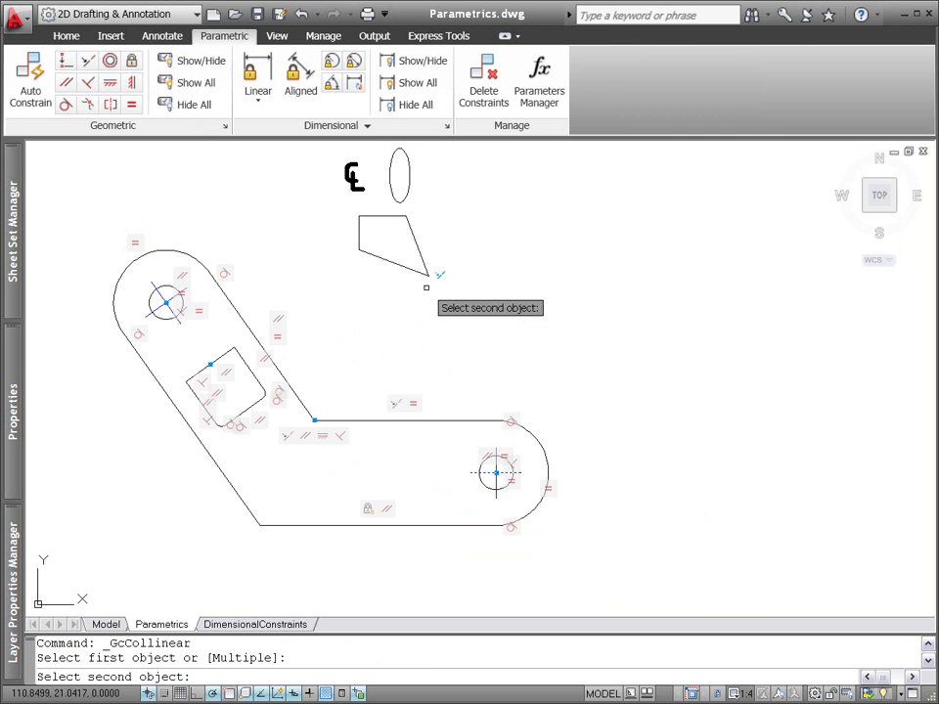
left_click(402, 197)
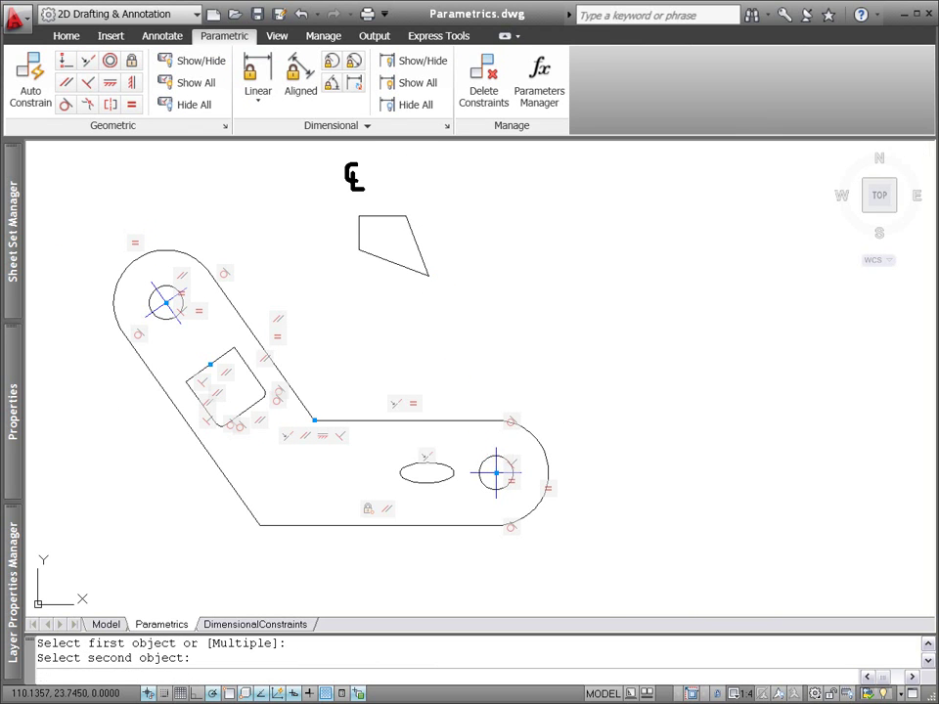
Apply a second collinear constraint to the upper circle's centre line.
right_click(403, 199)
left_click(417, 209)
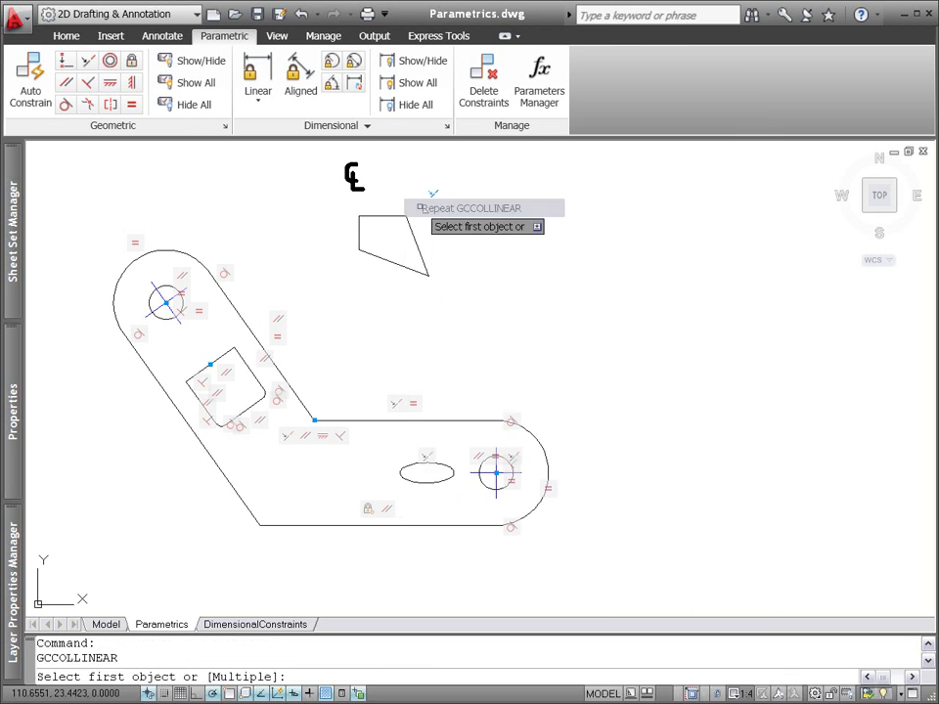
left_click(181, 324)
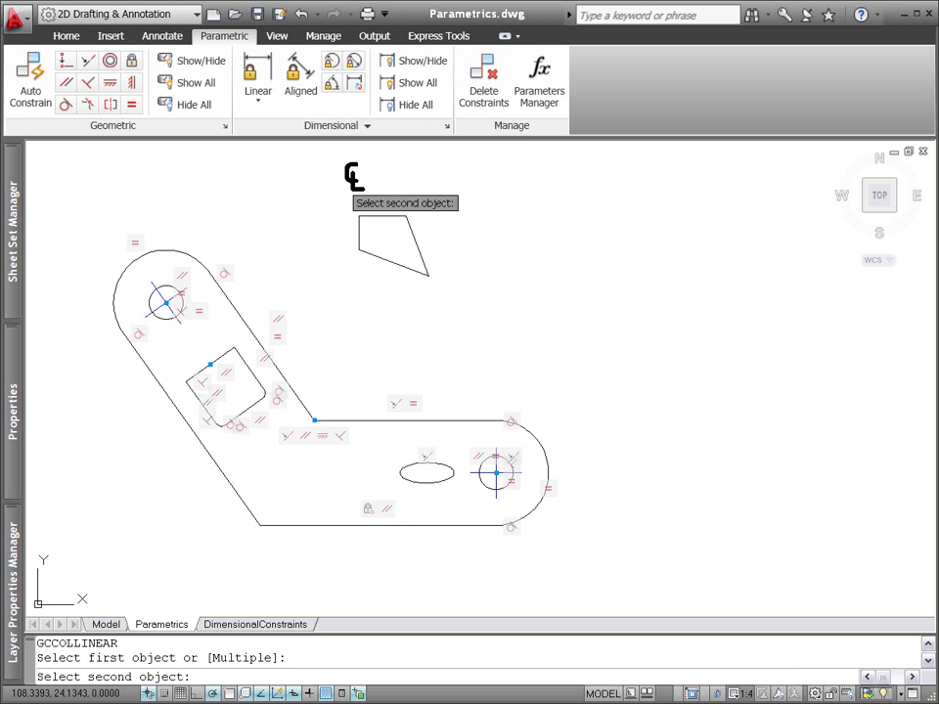
left_click(344, 180)
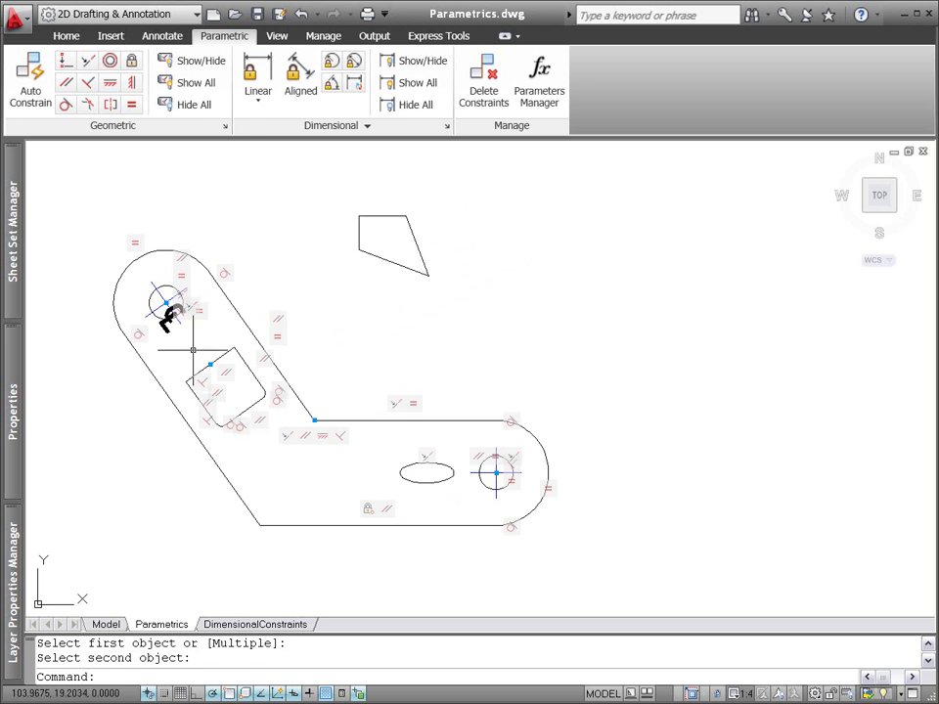
scroll(238, 452, "up", 2)
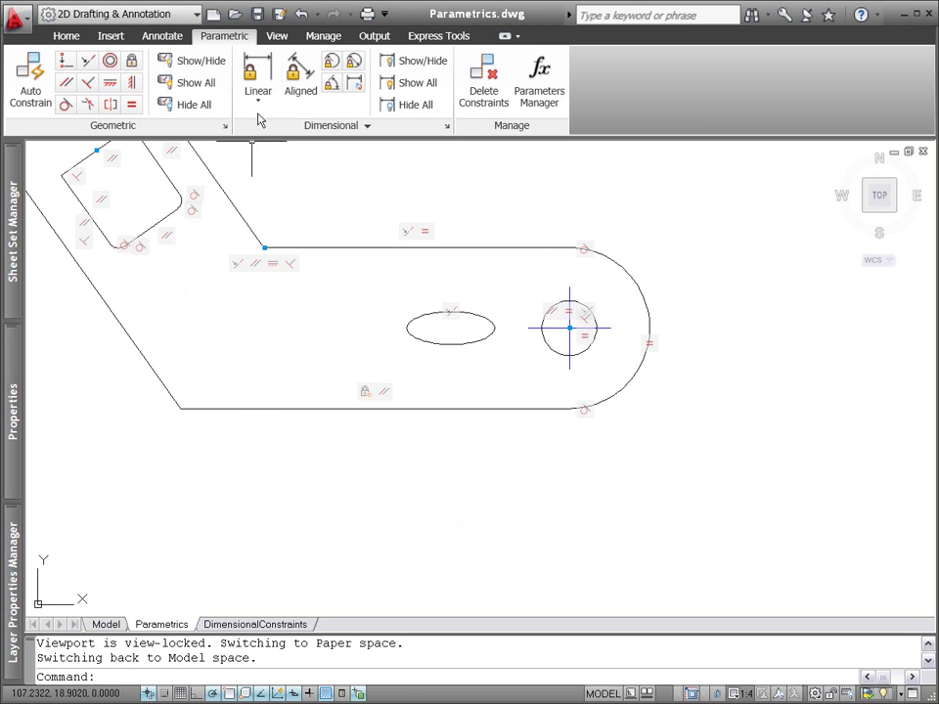
Constrain the link's bottom edge length to 8 as d4.
left_click(258, 78)
right_click(232, 326)
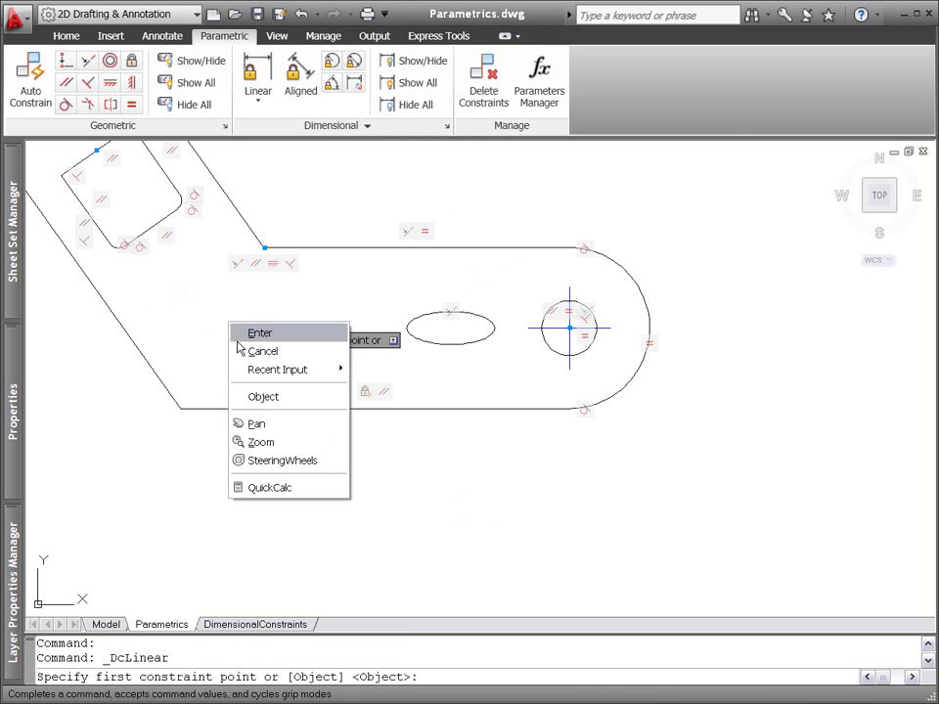
left_click(256, 397)
left_click(258, 408)
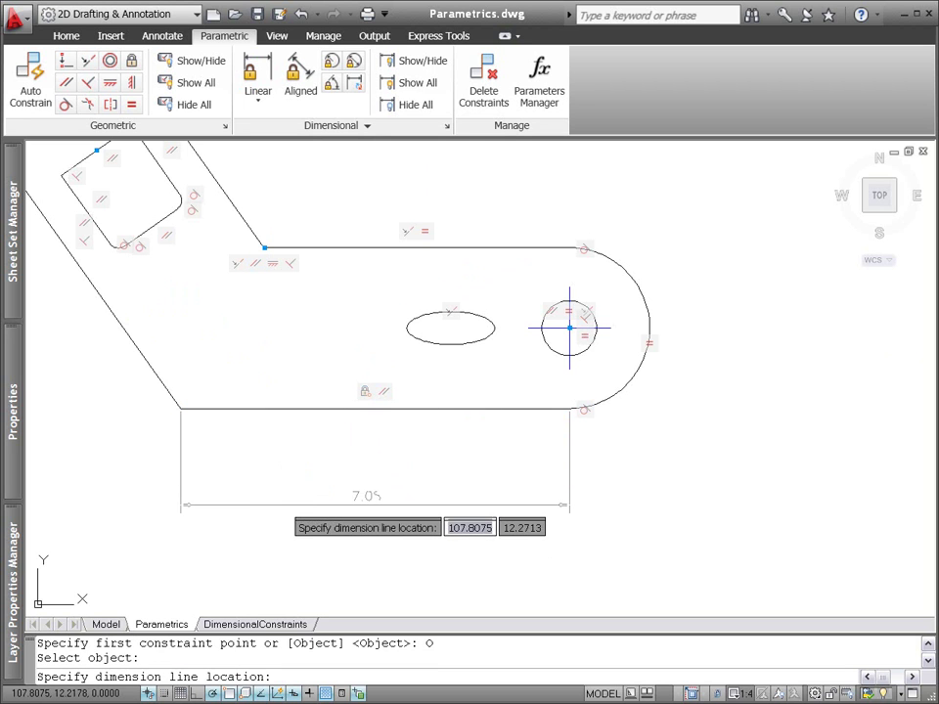
left_click(285, 511)
type("8")
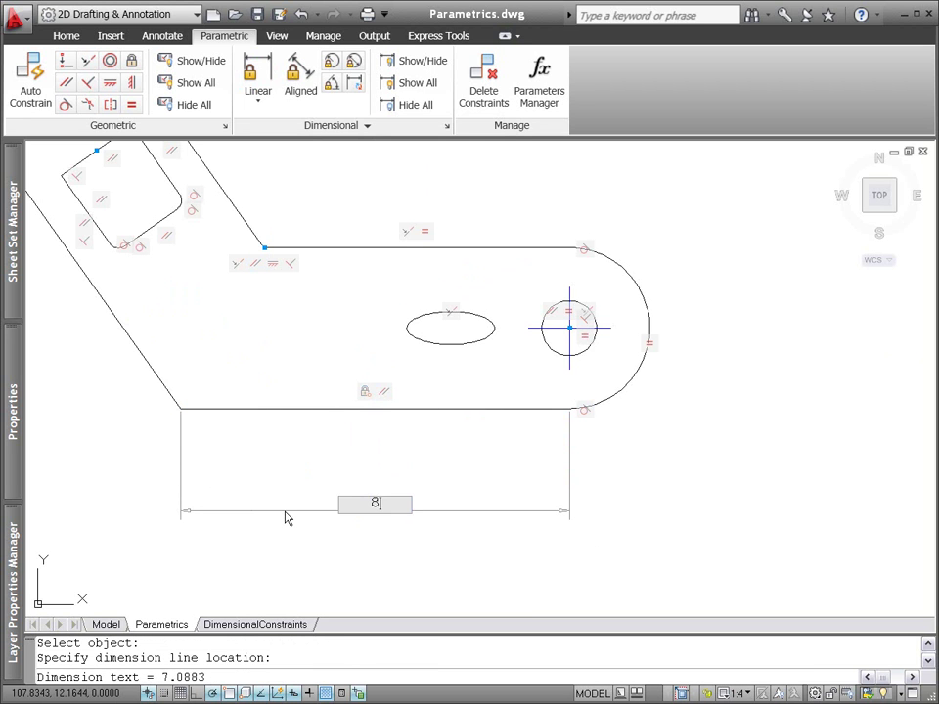
key("Return")
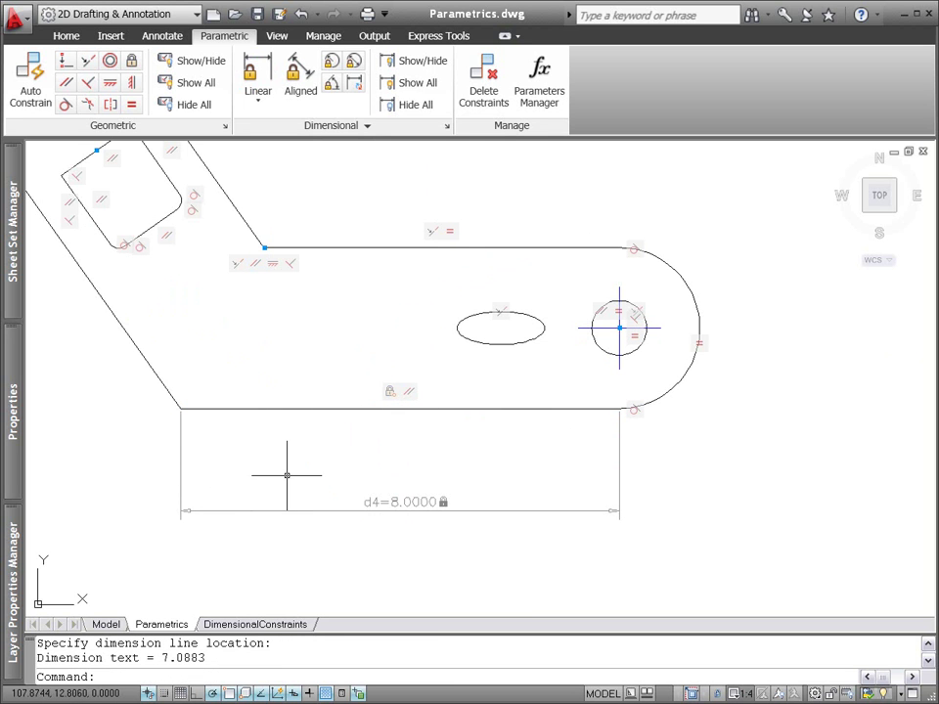
Add linear constraint d5 from the ellipse to the circle centre with formula d4/2.
right_click(287, 475)
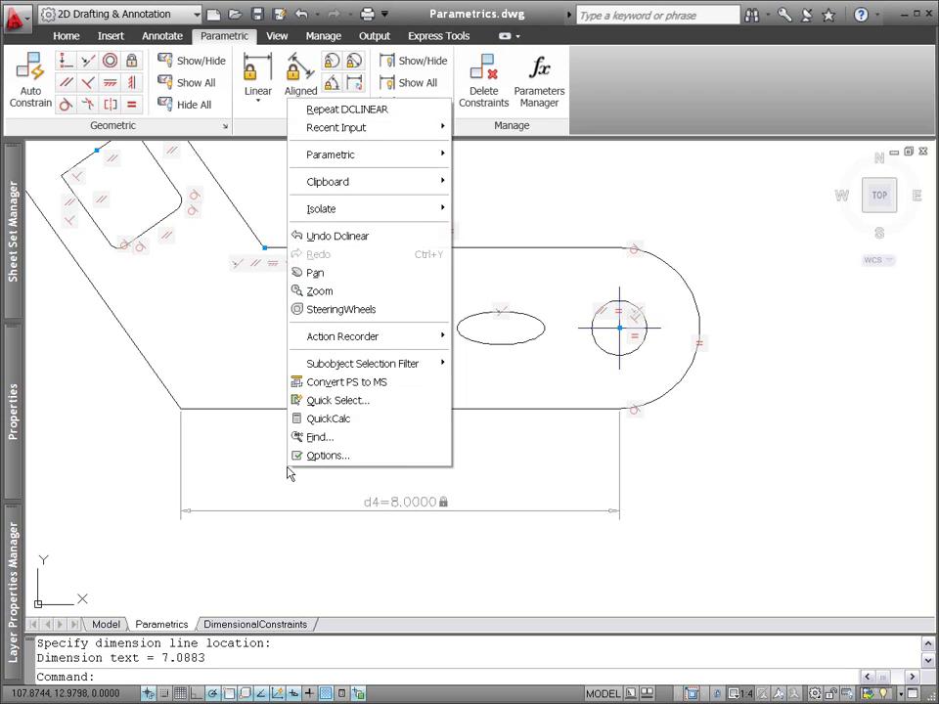
left_click(347, 110)
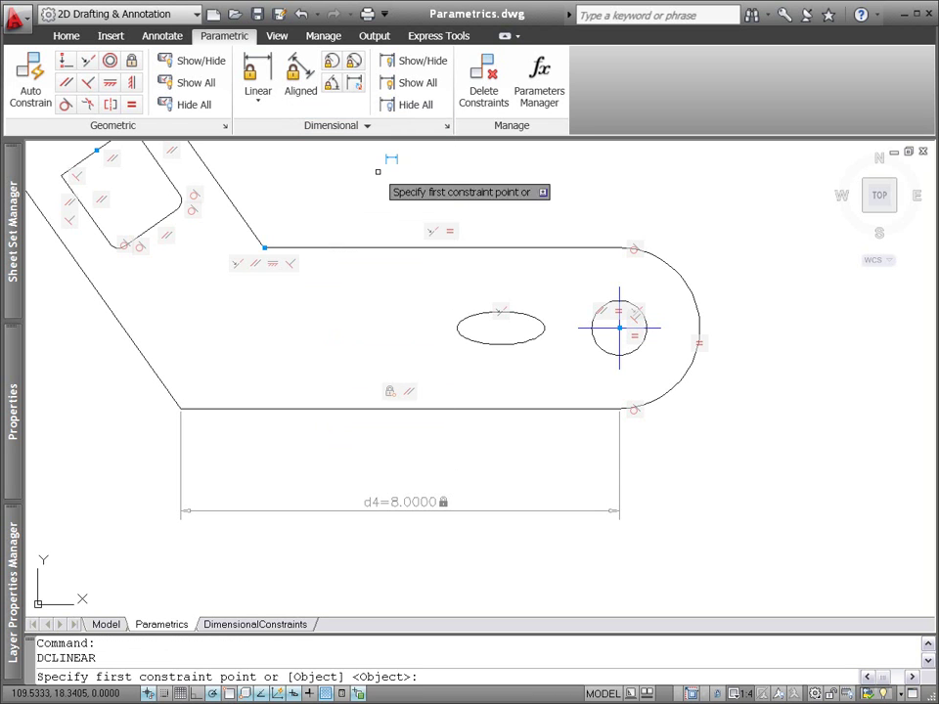
left_click(486, 320)
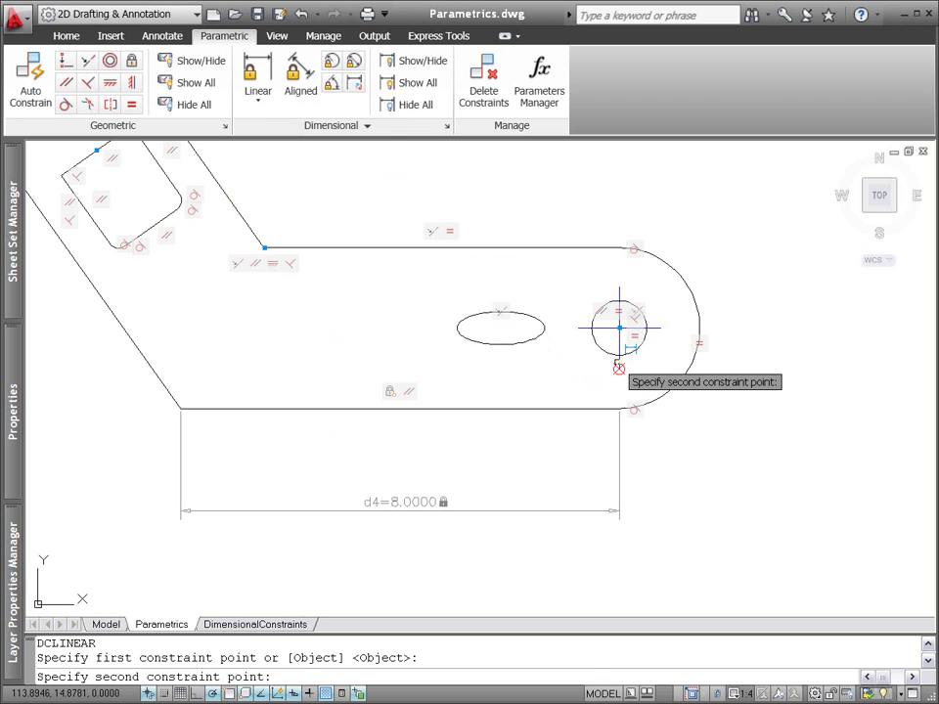
left_click(618, 328)
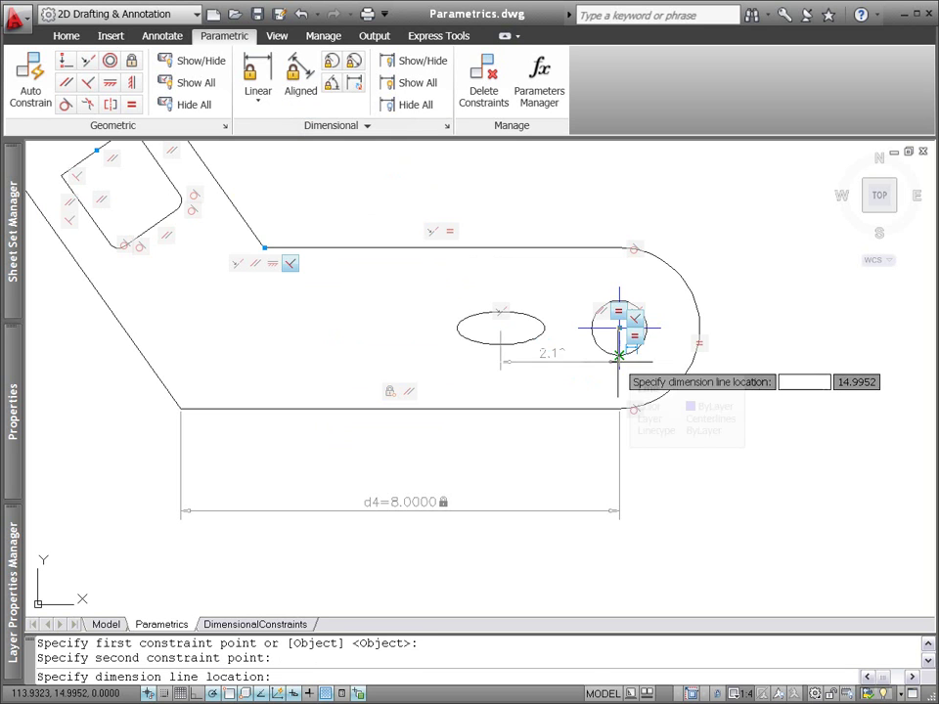
left_click(562, 449)
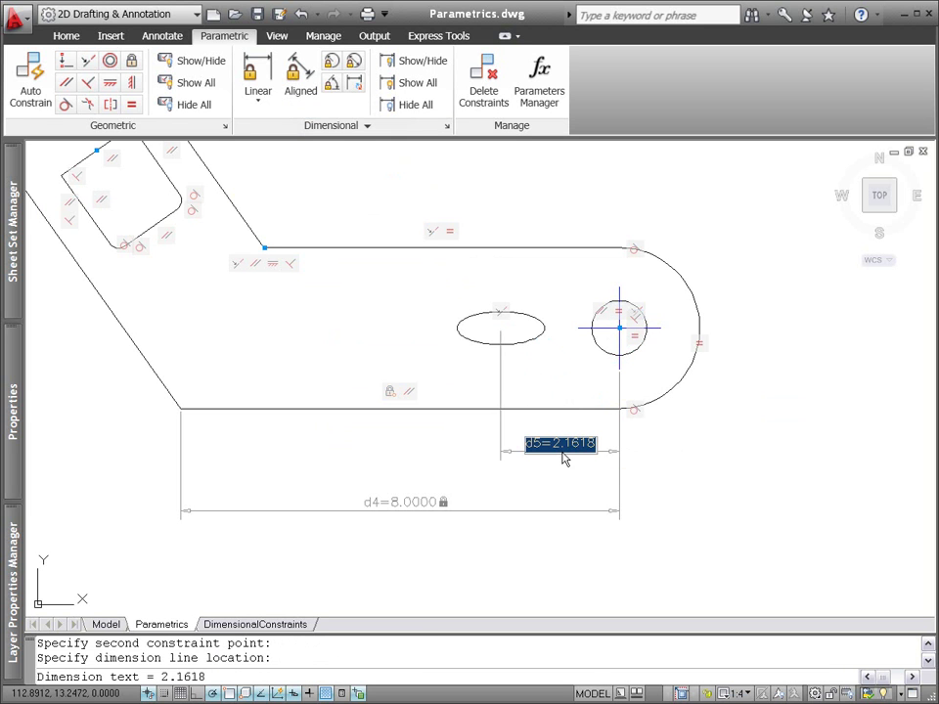
left_click(432, 505)
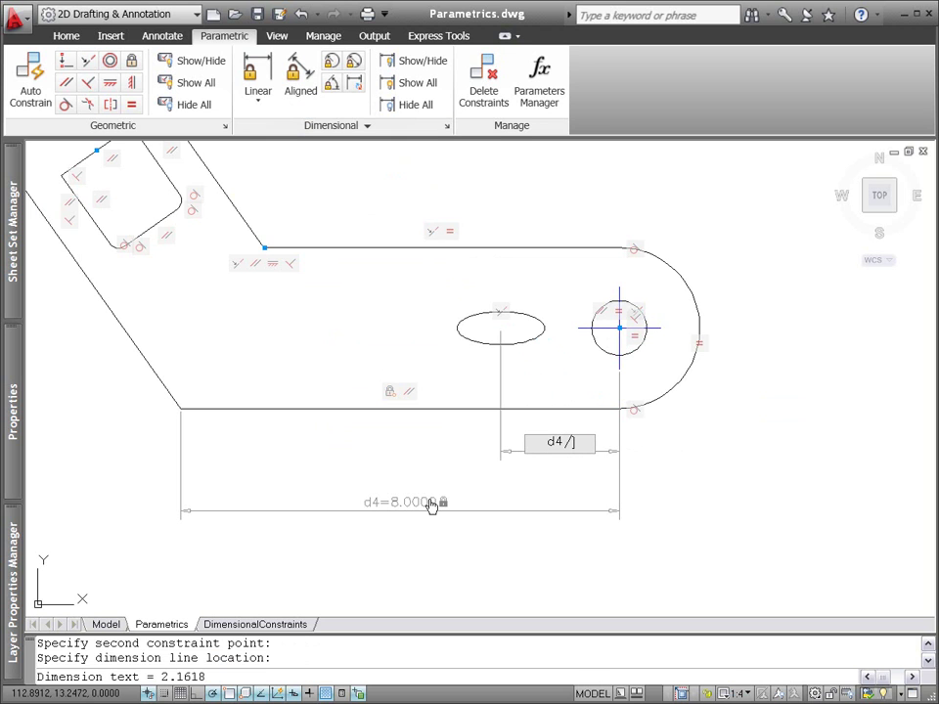
type("/2")
key("Return")
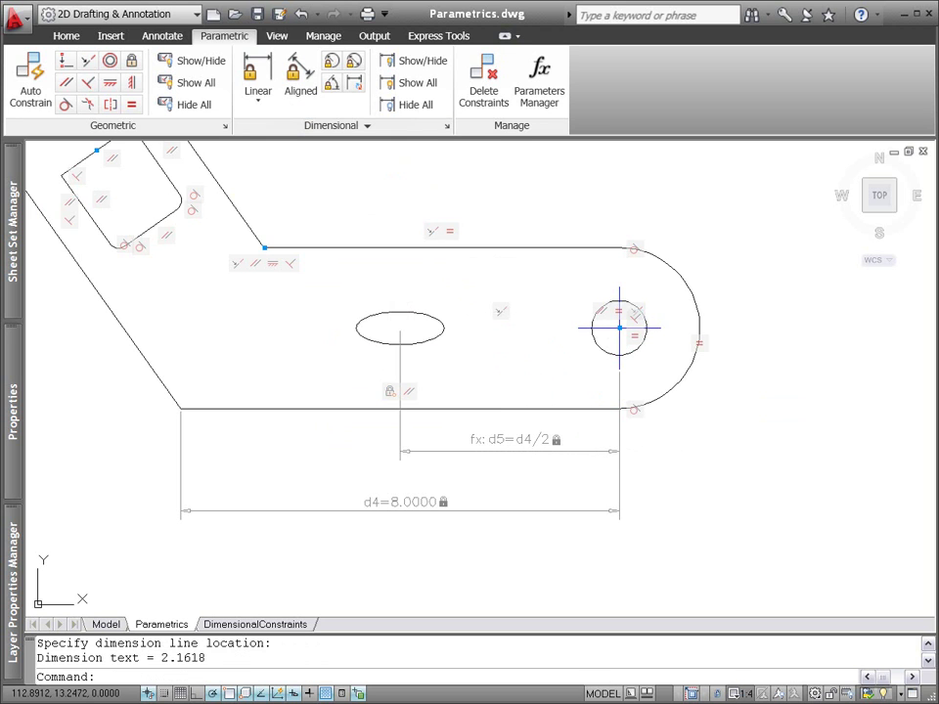
left_click(298, 626)
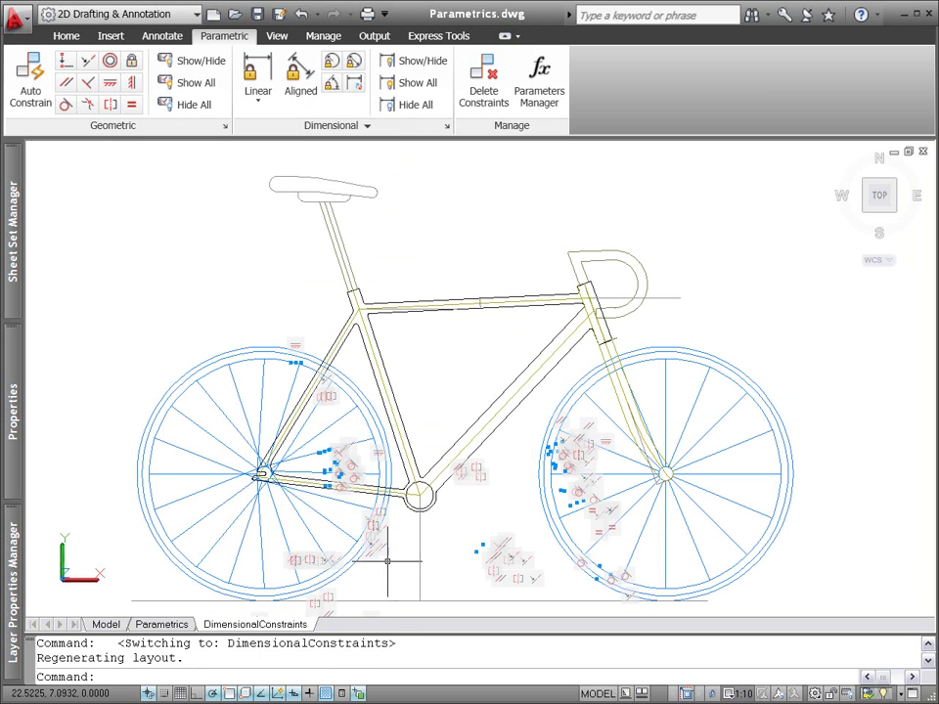
Show the 49 selected bicycle-frame dimensional constraints and open the Parameters Manager.
left_click(412, 62)
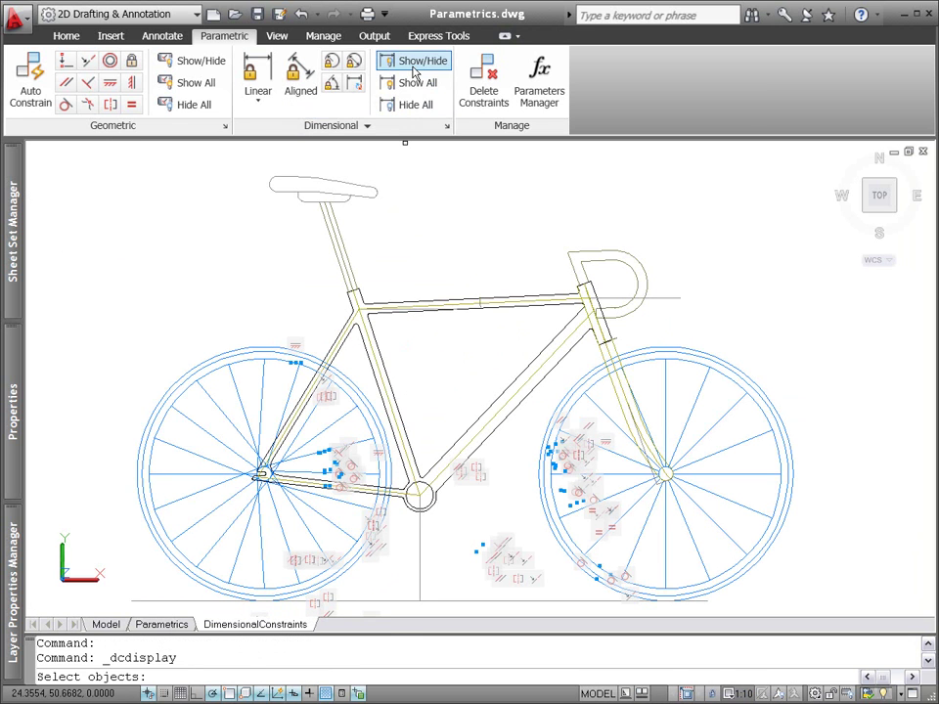
left_click(712, 233)
left_click(330, 393)
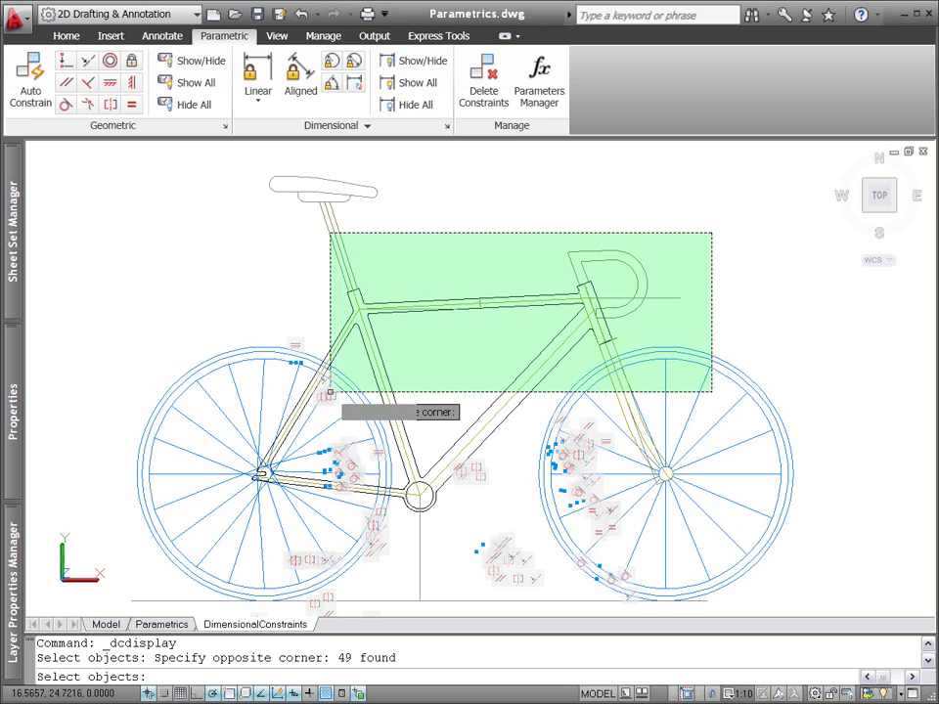
key("Return")
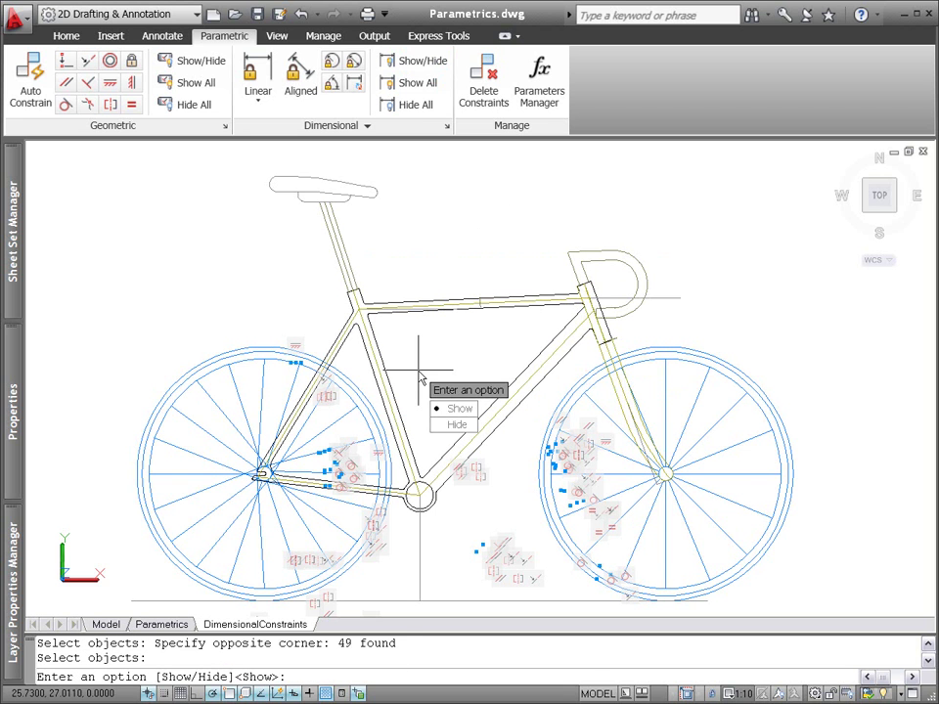
left_click(459, 409)
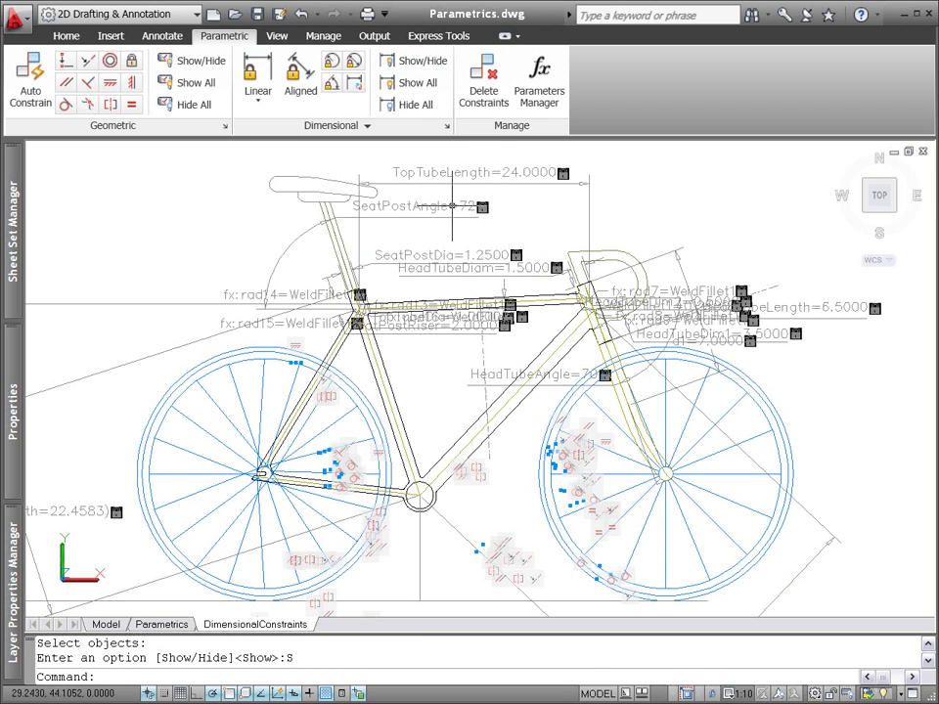
left_click(540, 84)
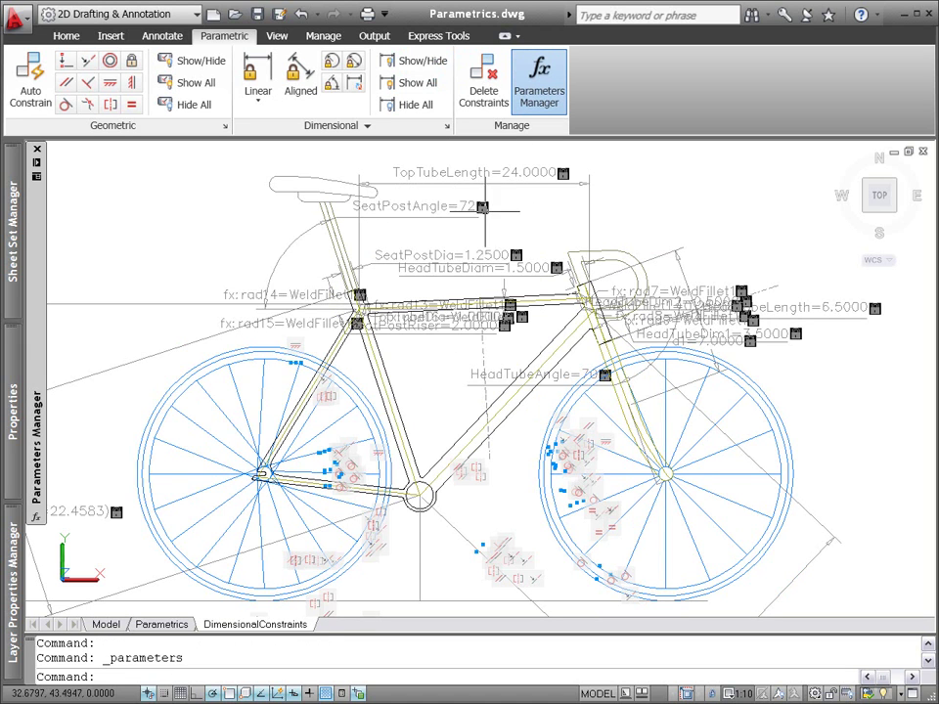
Create a new group filter named Post in the Parameters Manager filter tree.
mouse_move(42, 242)
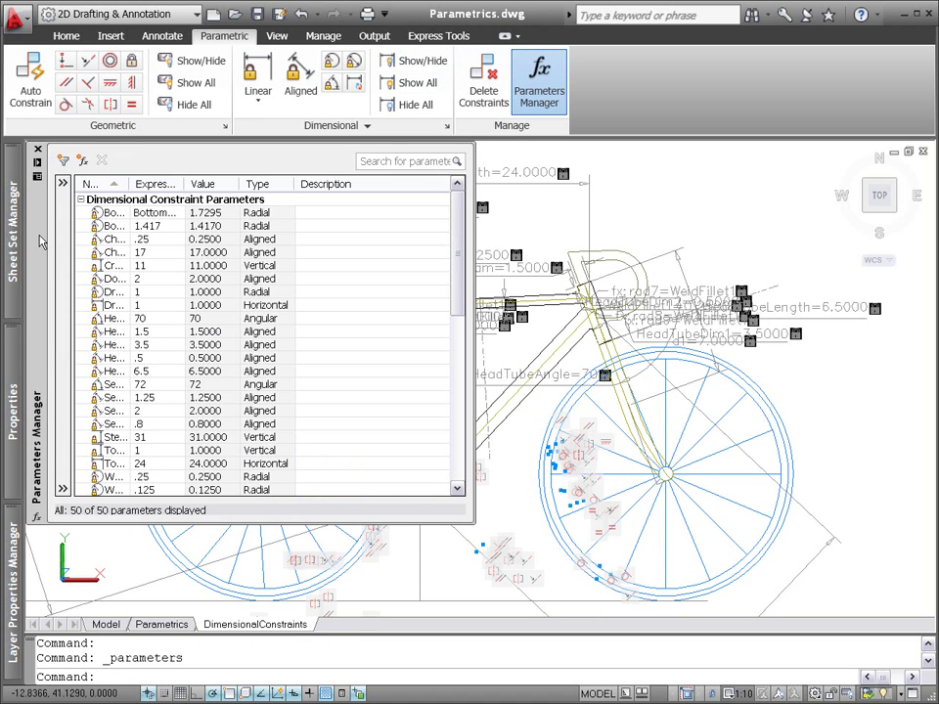
left_click(63, 183)
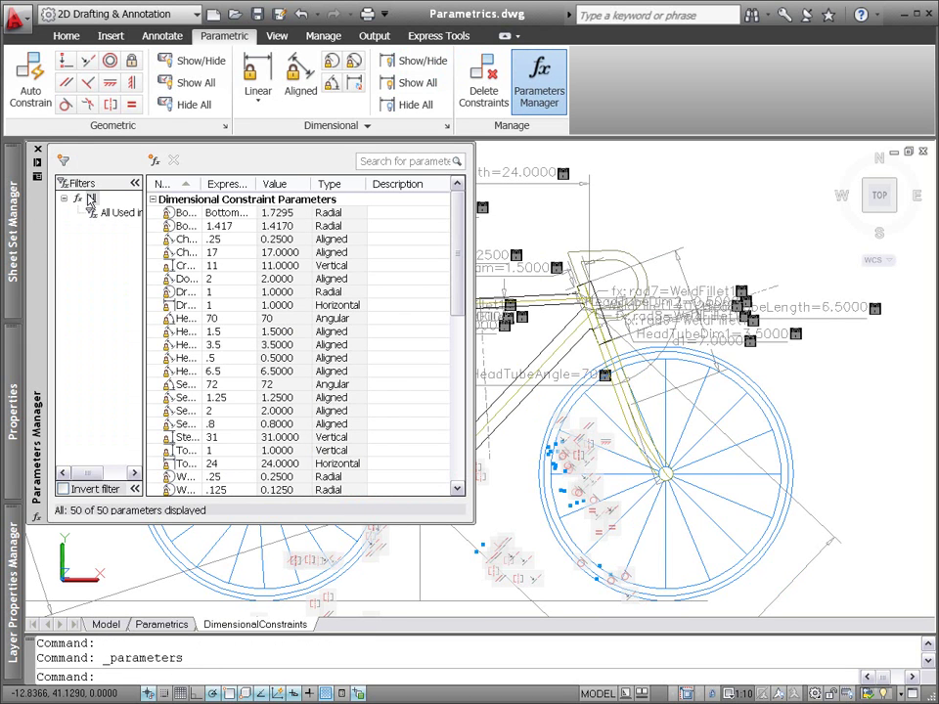
right_click(90, 198)
left_click(113, 202)
type("Po")
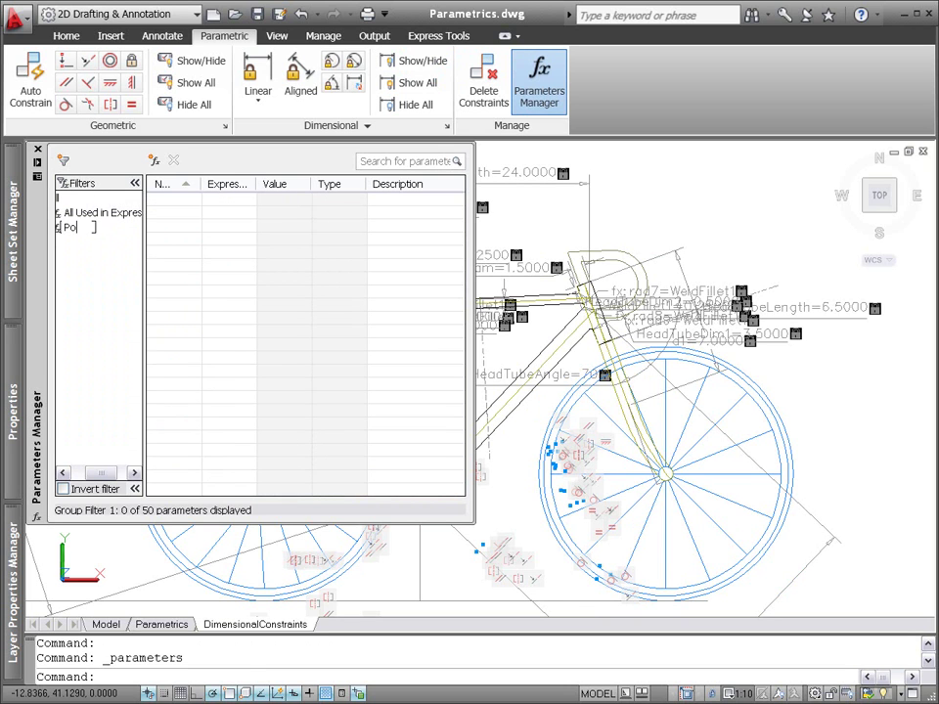
key("Return")
left_click_drag(144, 199, 181, 200)
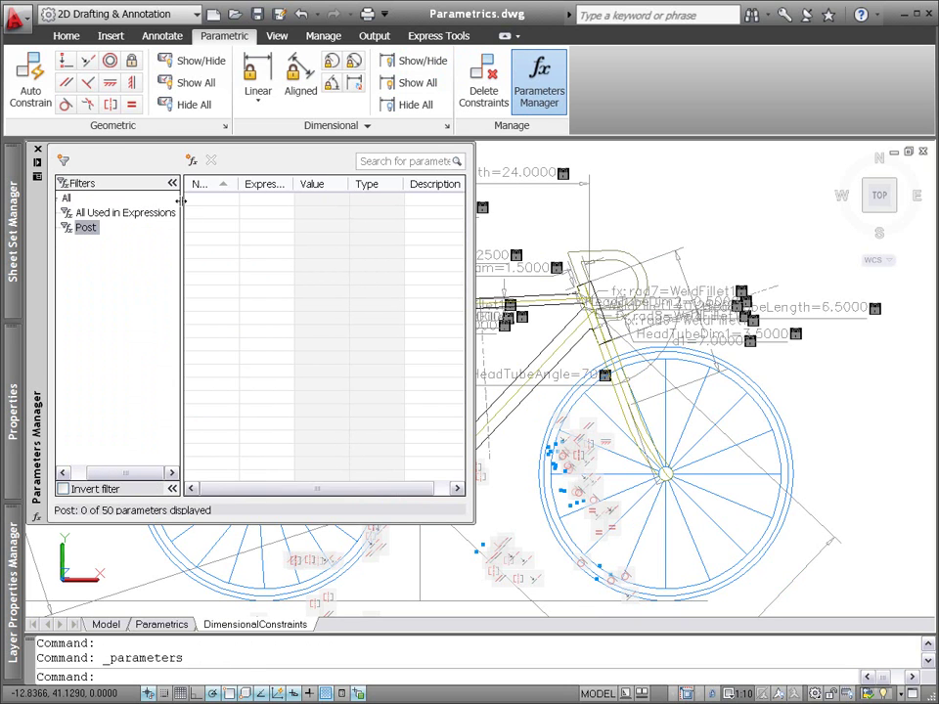
Search all parameters for *post* and add the three post parameters to the Post filter.
left_click(68, 199)
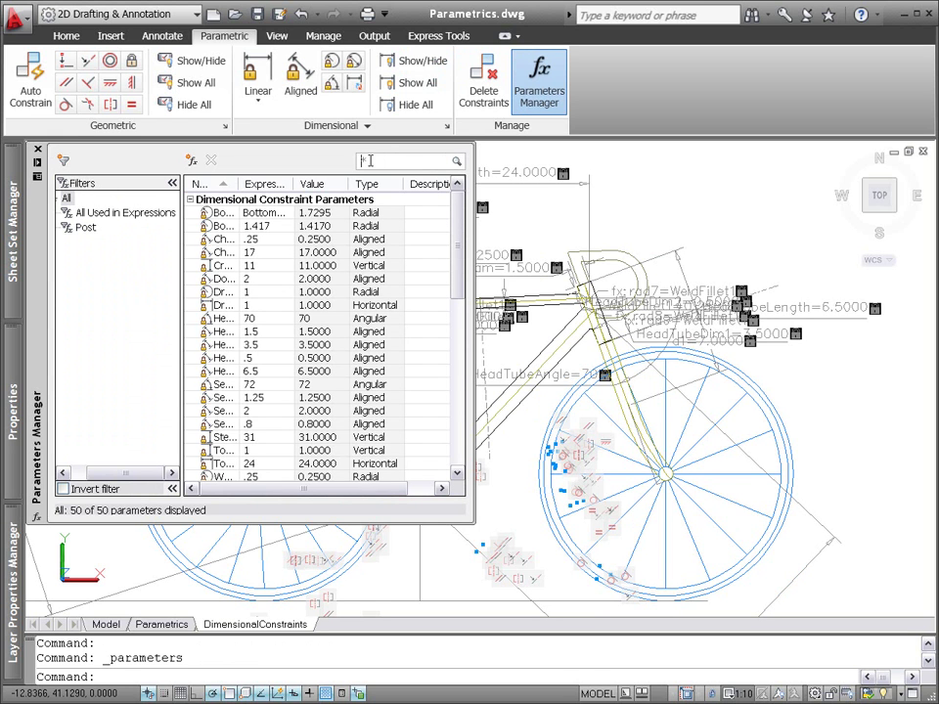
type("ost*")
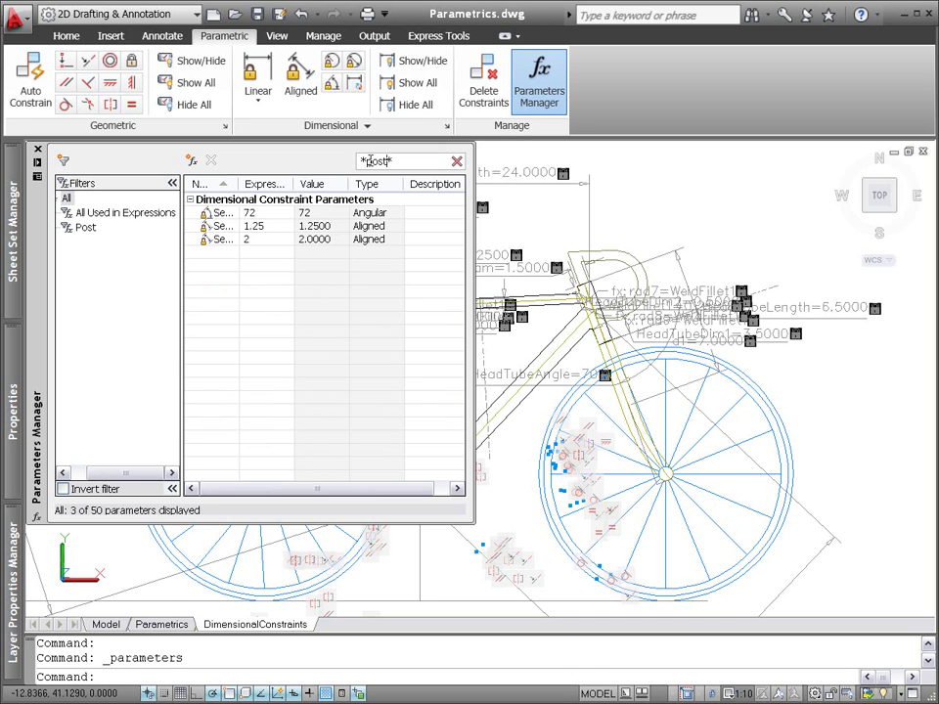
left_click(207, 213)
left_click(223, 240, "shift")
left_click_drag(223, 240, 86, 231)
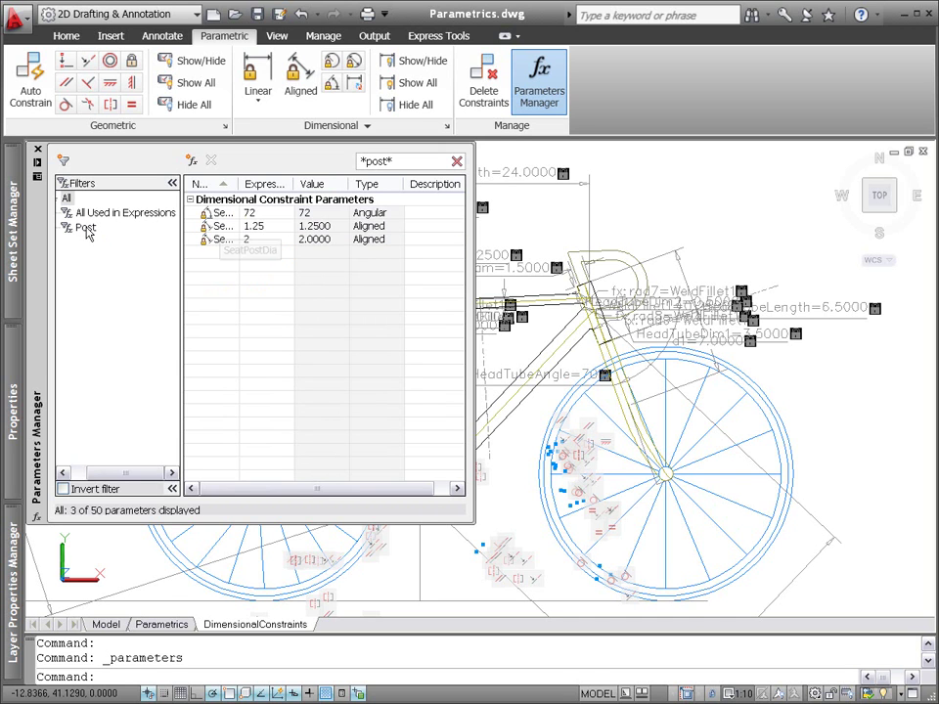